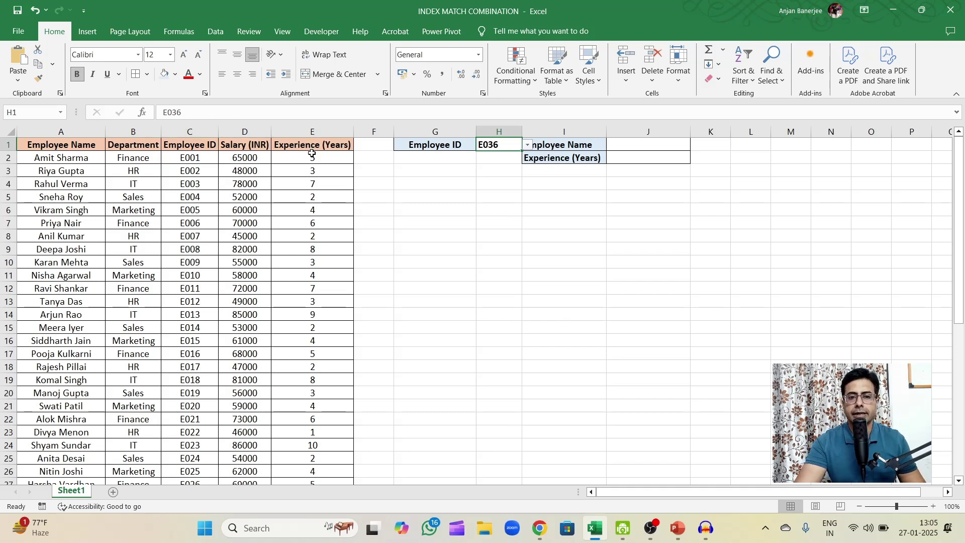
# Choose E003 as the Employee ID in H1 from its dropdown, then begin =INDEX( in J1.
pyautogui.click(480, 208)
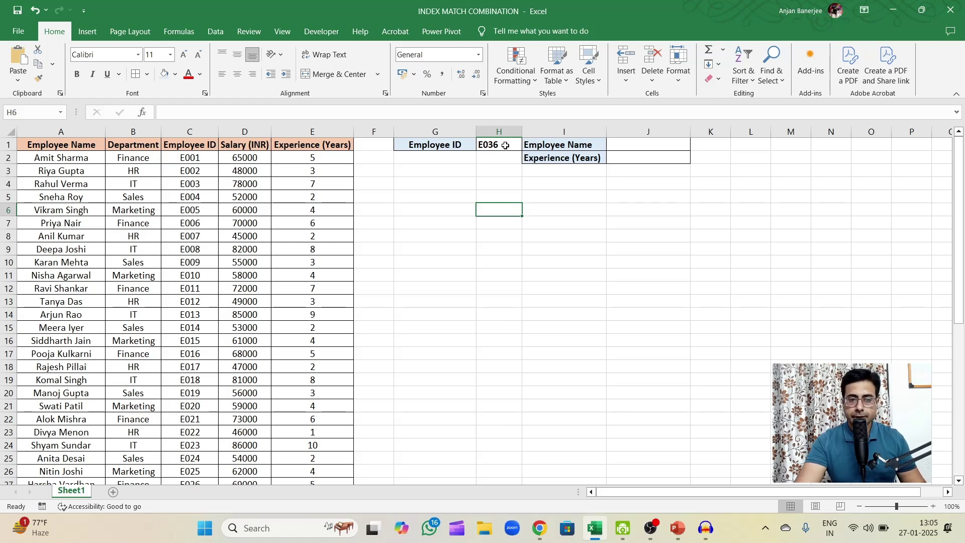
pyautogui.click(179, 134)
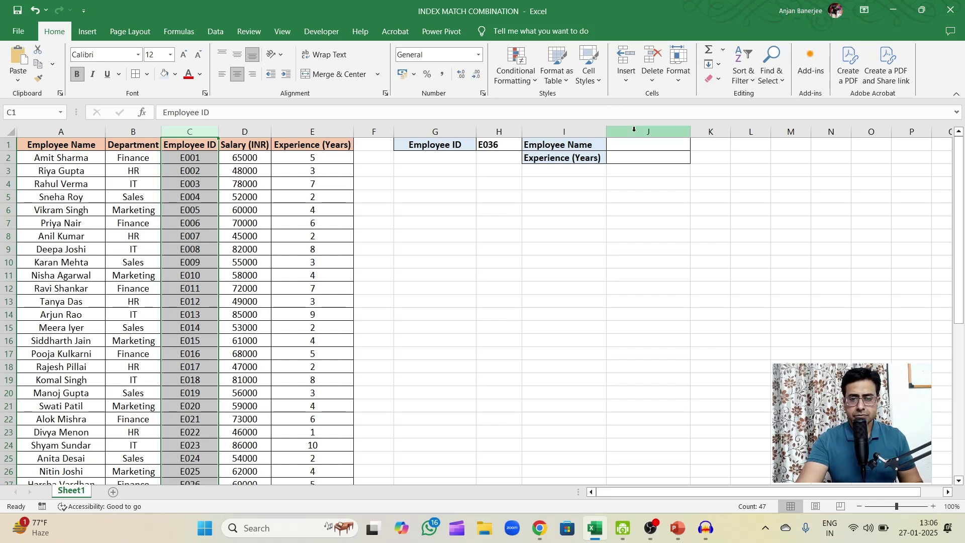
pyautogui.click(486, 144)
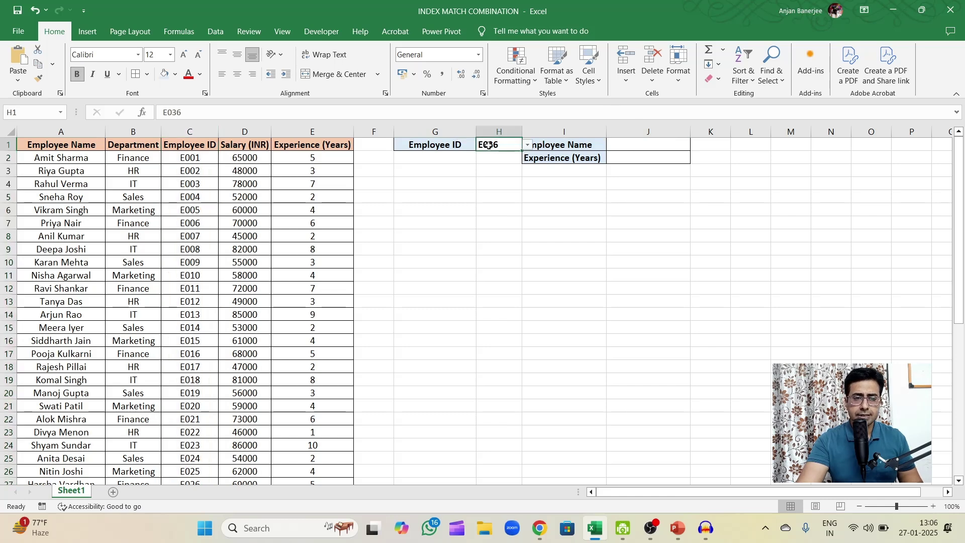
pyautogui.click(528, 146)
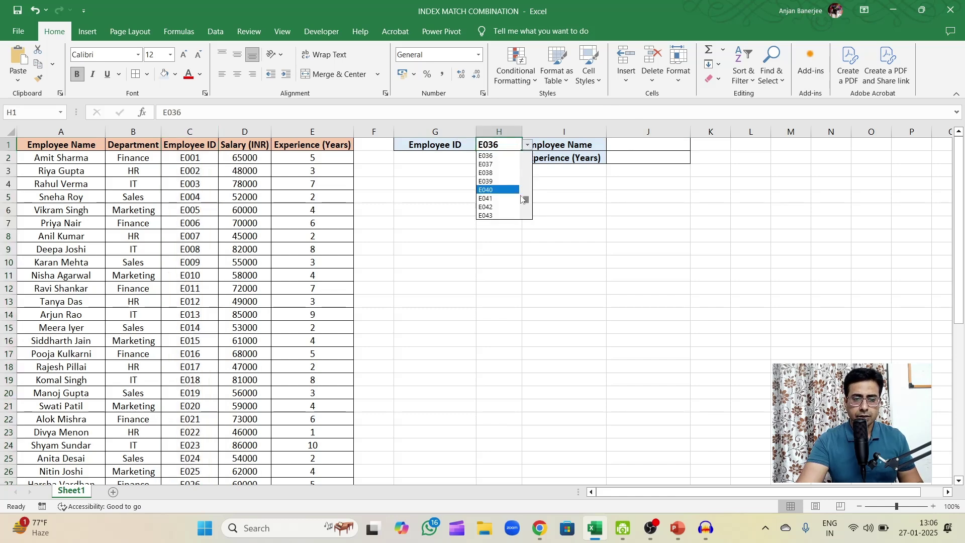
pyautogui.moveTo(526, 200); pyautogui.dragTo(533, 152)
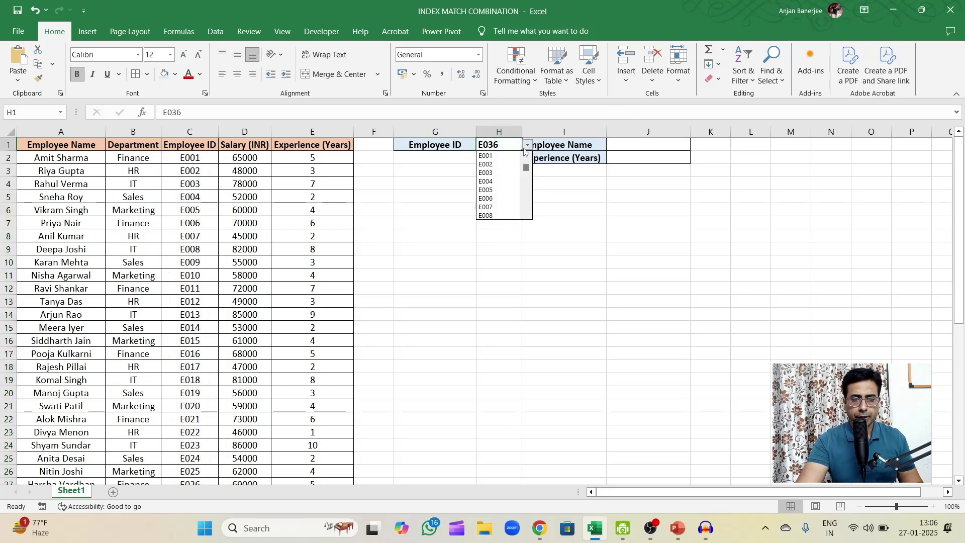
pyautogui.click(495, 173)
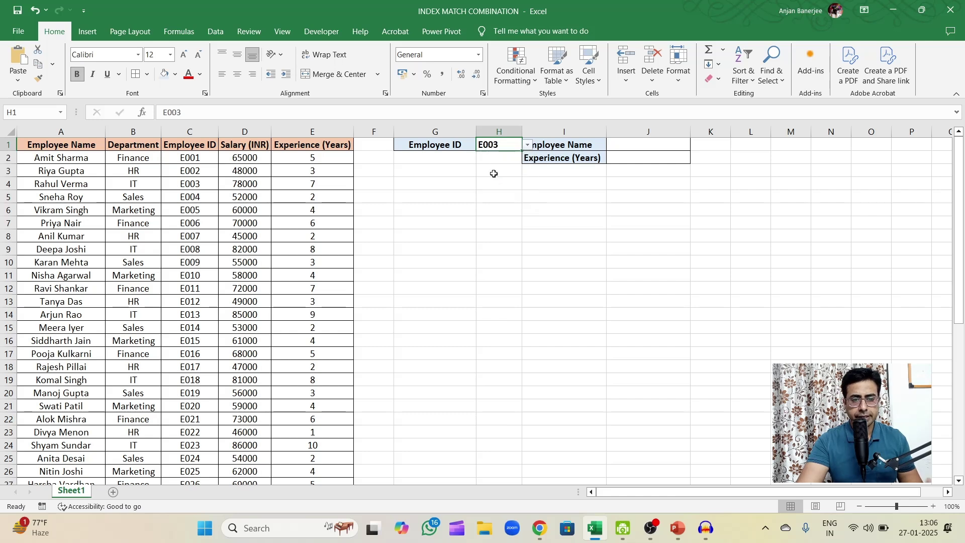
pyautogui.click(648, 143)
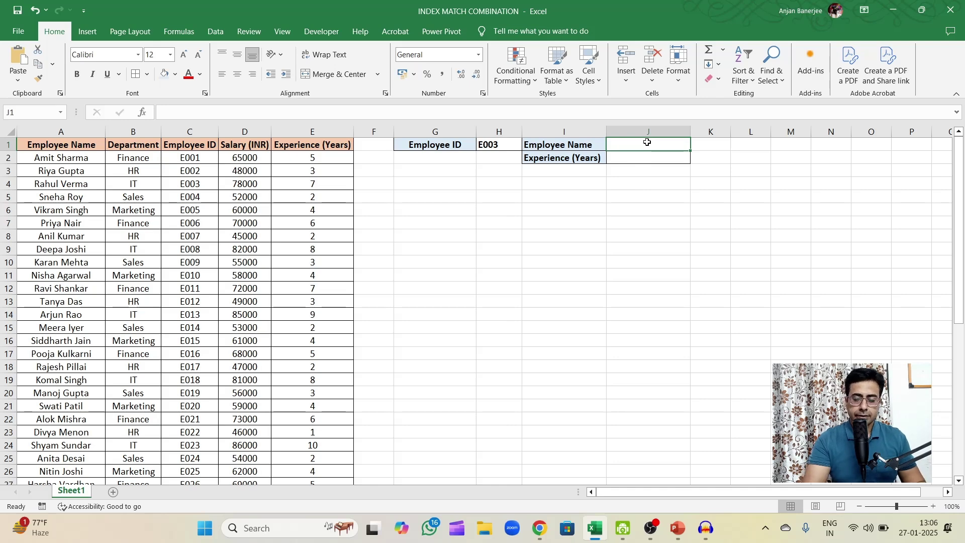
pyautogui.write('=IN')
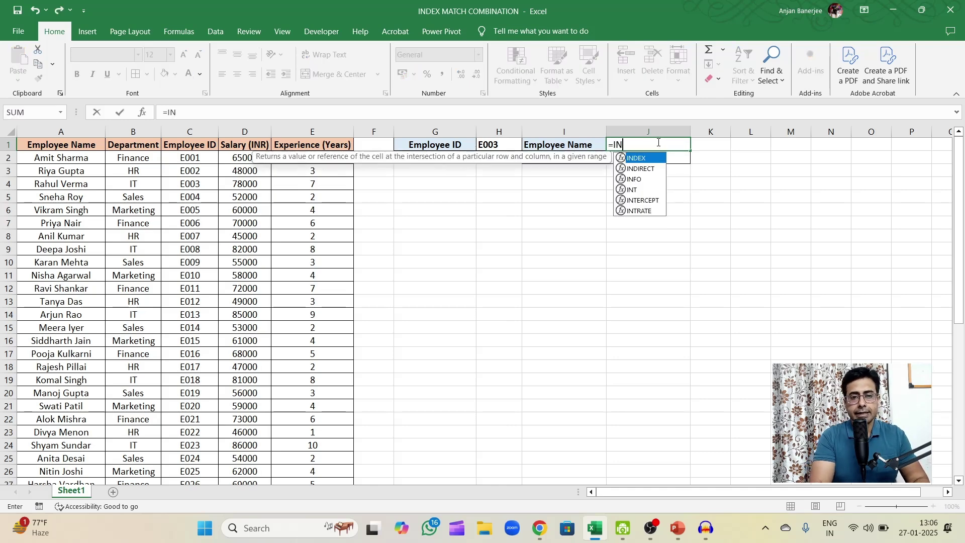
pyautogui.write('DEX(')
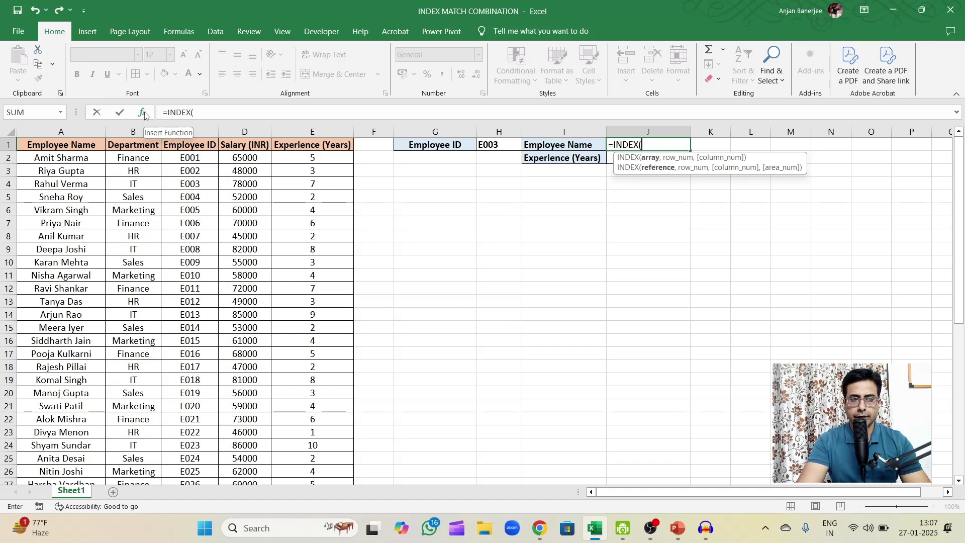
# Use the array form of INDEX with Array set to the absolute range $A$1:$E$47.
pyautogui.click(144, 114)
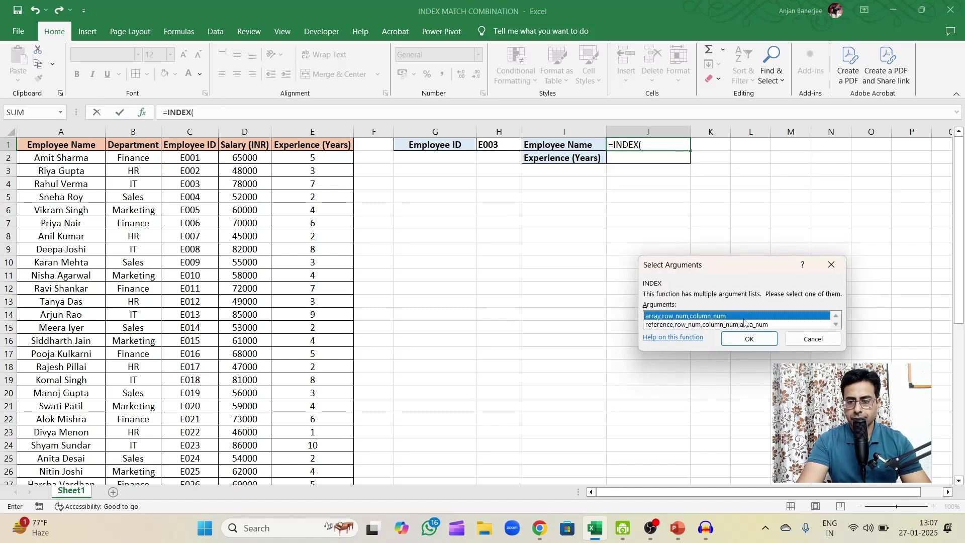
pyautogui.click(745, 339)
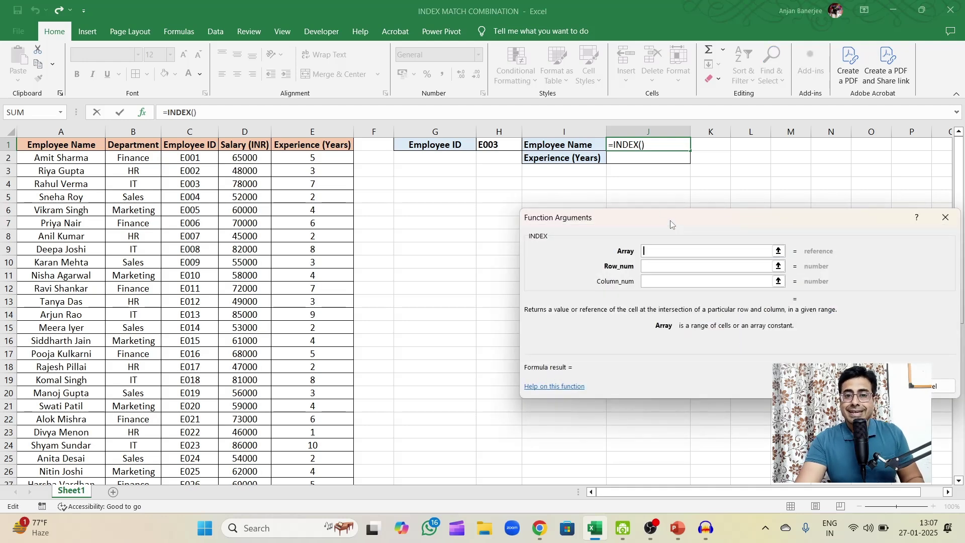
pyautogui.moveTo(671, 224); pyautogui.dragTo(658, 202)
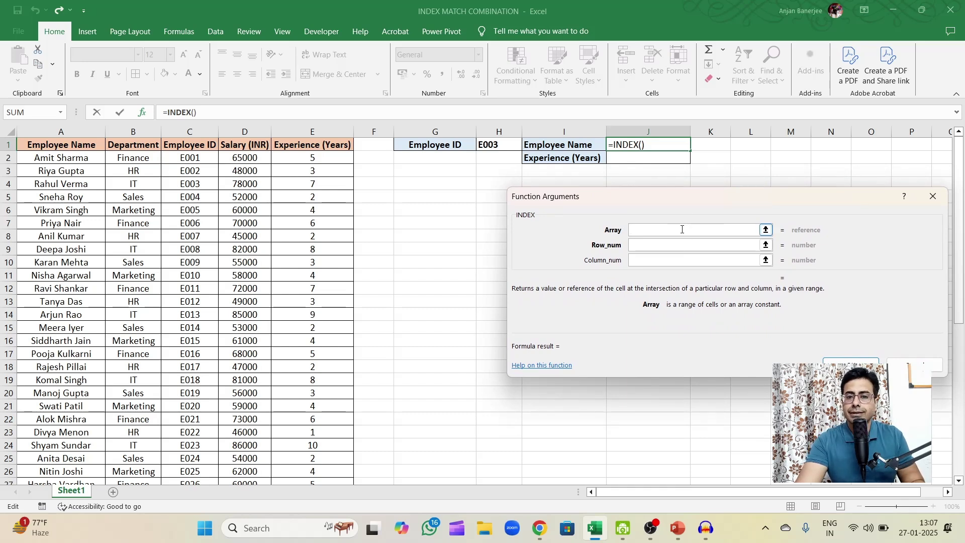
pyautogui.click(40, 145)
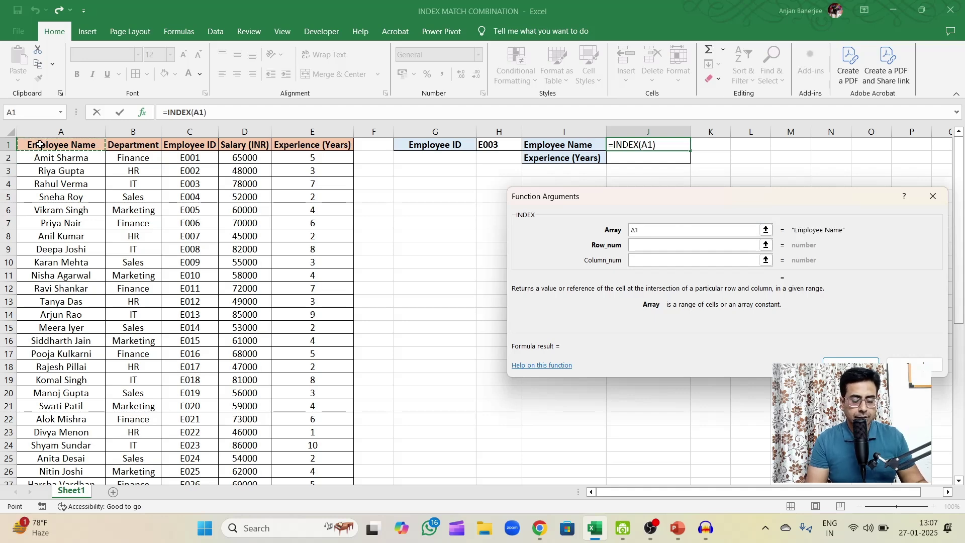
pyautogui.hotkey('ctrl', 'shift', 'Down')
pyautogui.hotkey('ctrl', 'shift', 'Right')
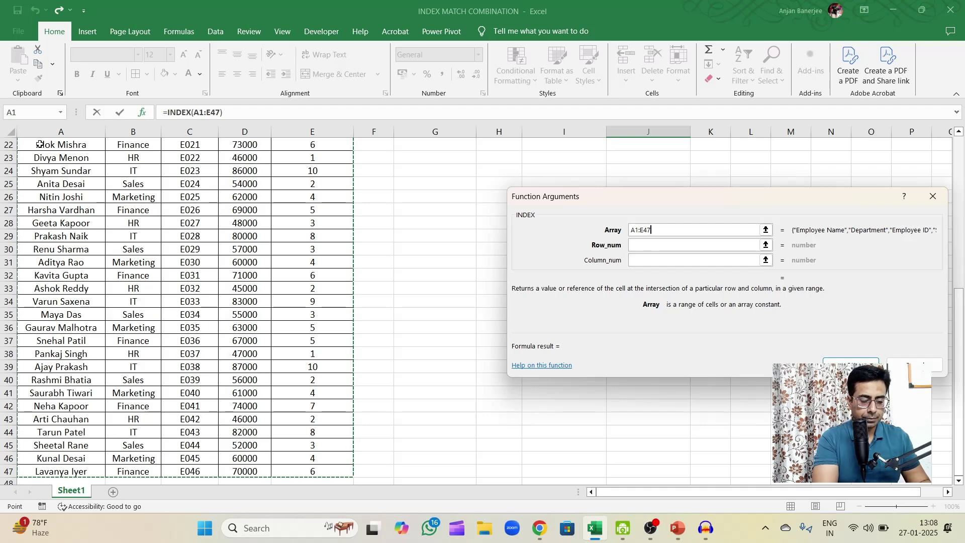
pyautogui.press('F4')
pyautogui.scroll(7, 40, 144)
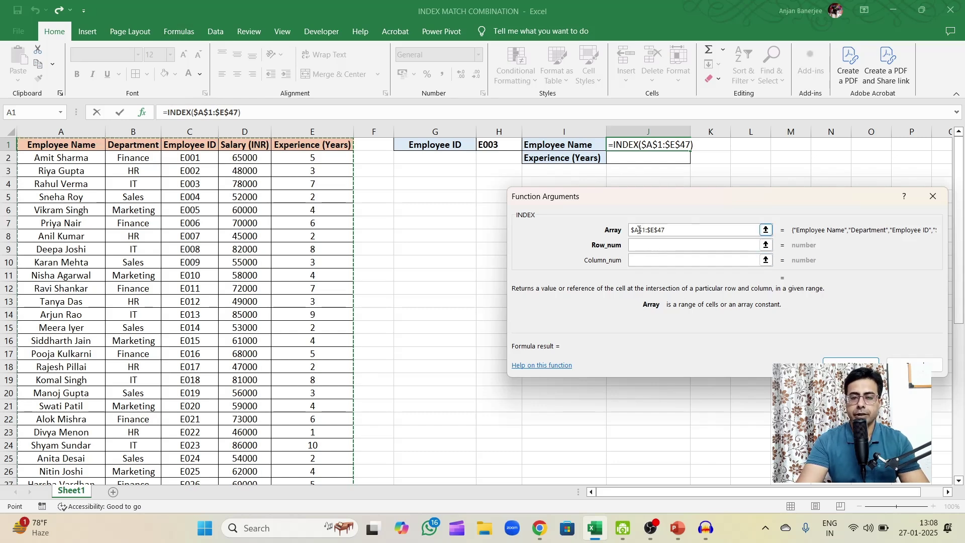
# Enter MATCH( as the INDEX formula's Row_num argument.
pyautogui.click(638, 245)
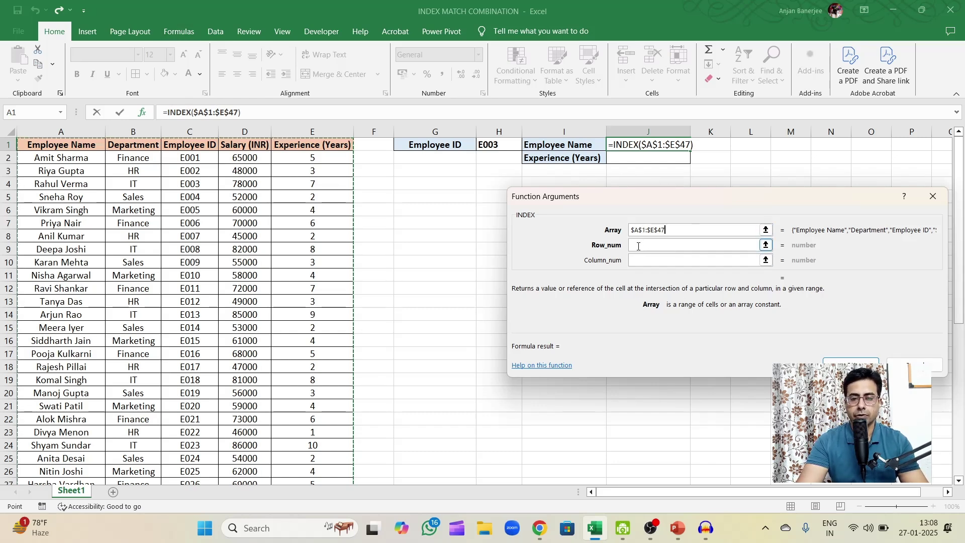
pyautogui.click(638, 246)
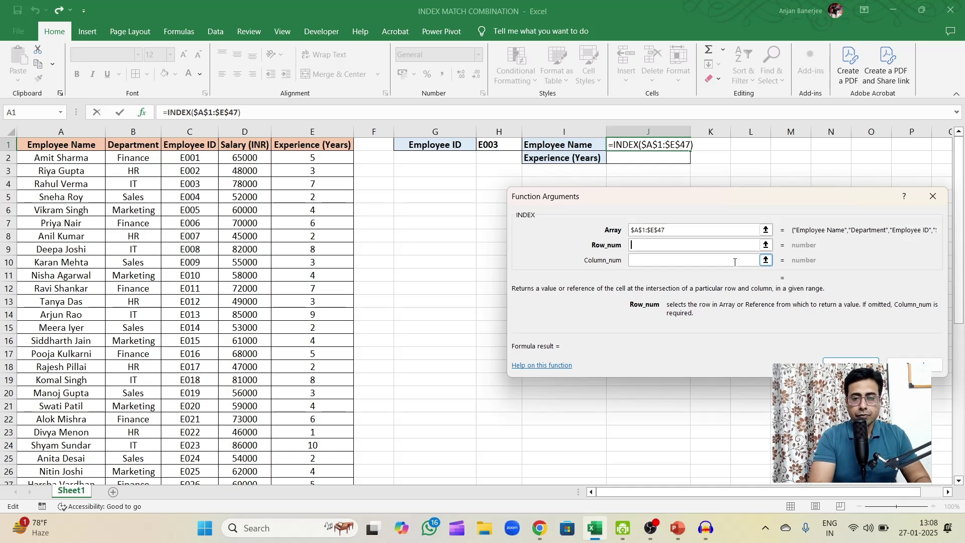
pyautogui.write('MATCH')
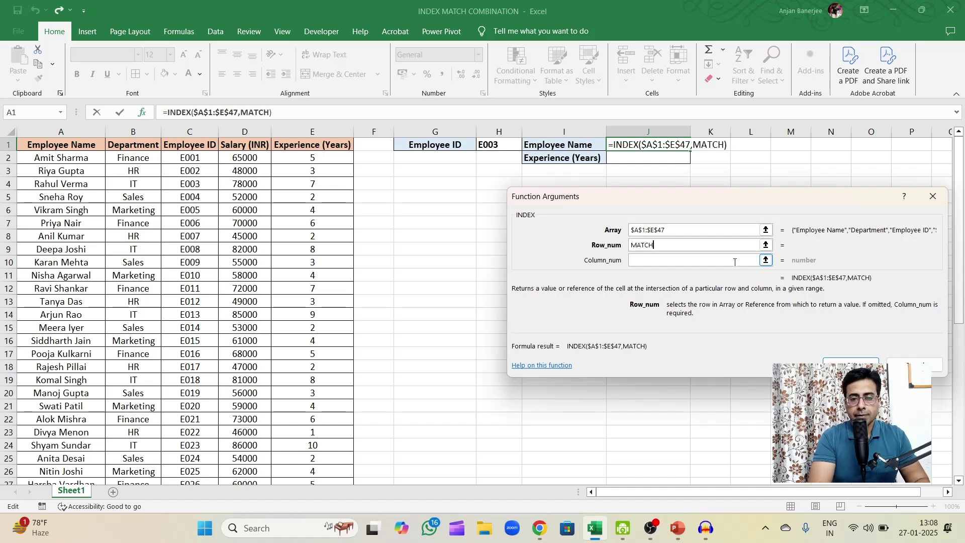
pyautogui.write('(')
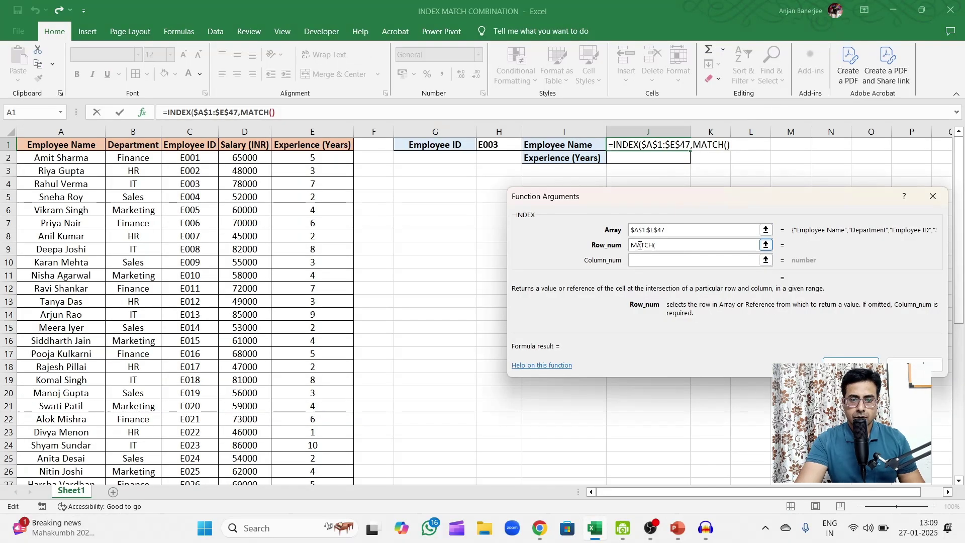
# Set the nested MATCH's lookup value to the absolute cell $H$1.
pyautogui.click(253, 115)
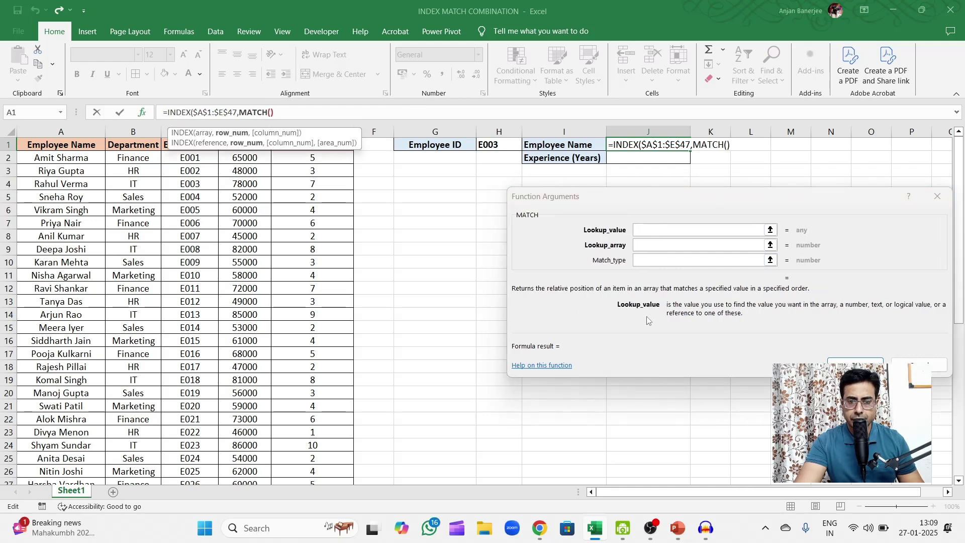
pyautogui.click(675, 229)
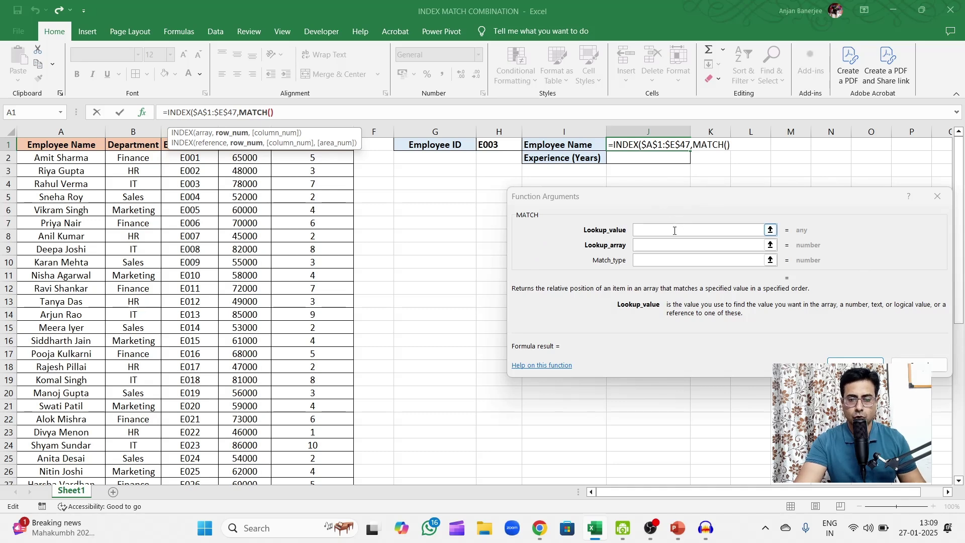
pyautogui.click(675, 229)
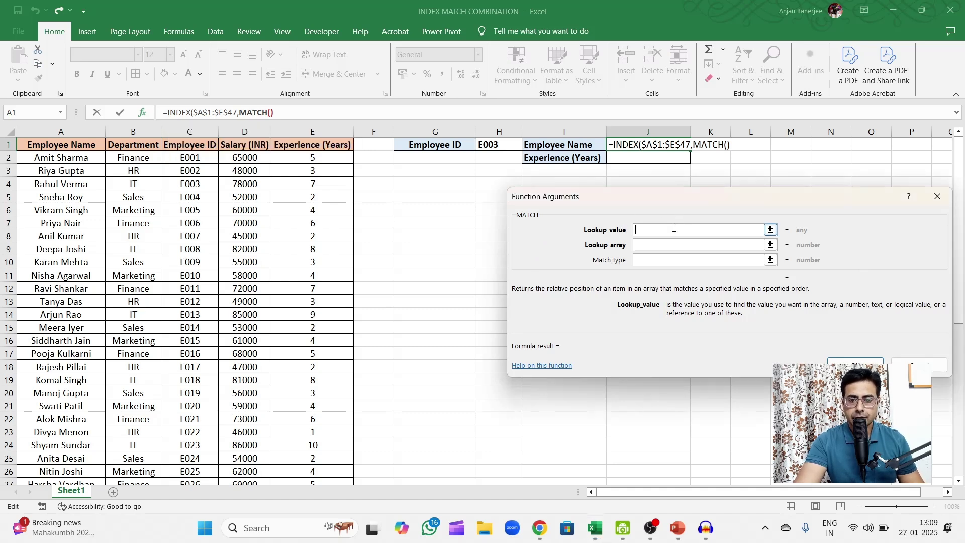
pyautogui.click(500, 145)
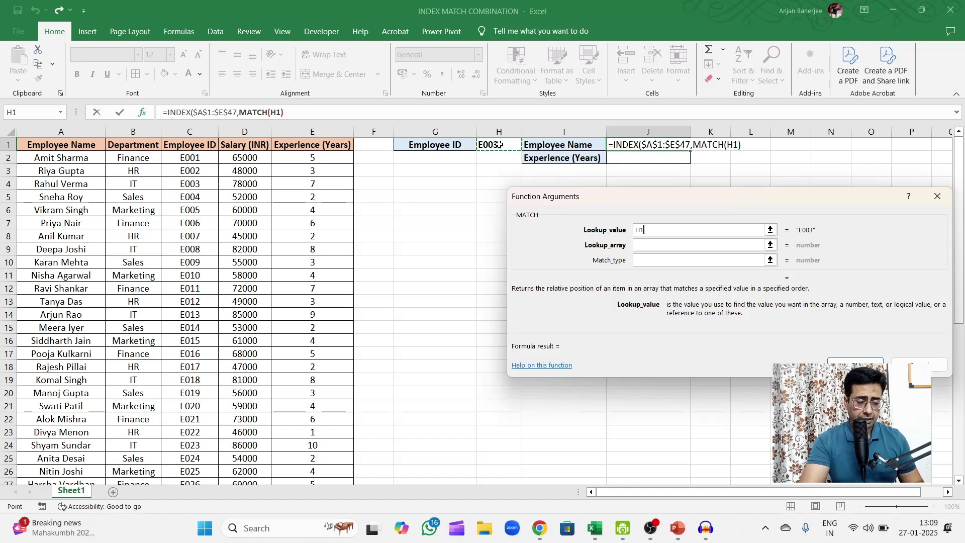
pyautogui.press('F4')
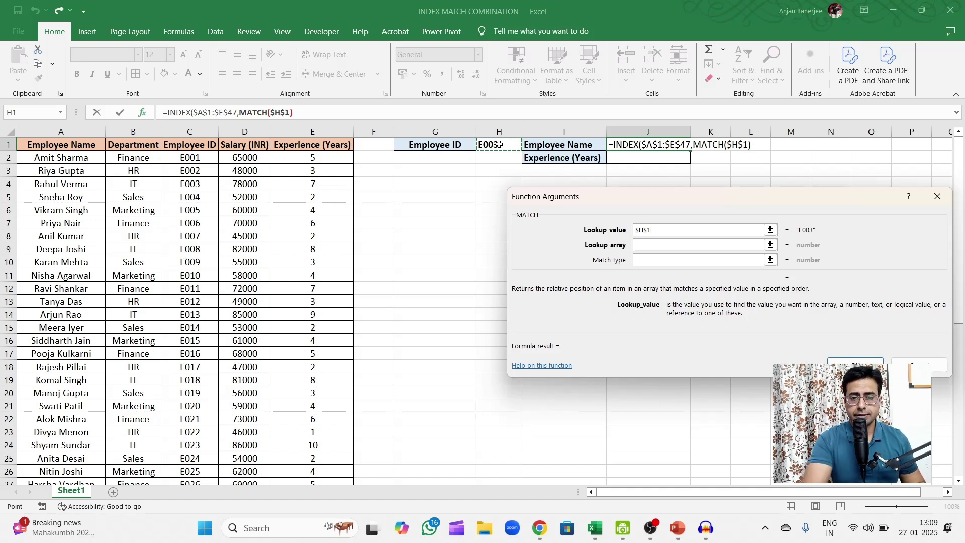
# Give the MATCH the lookup array $C$1:$C$47 and match type 0.
pyautogui.click(659, 245)
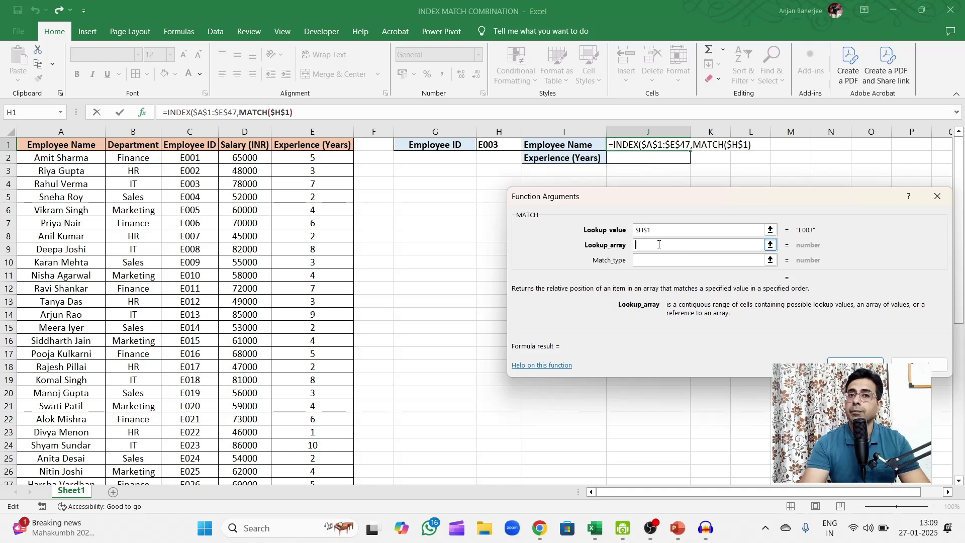
pyautogui.click(190, 145)
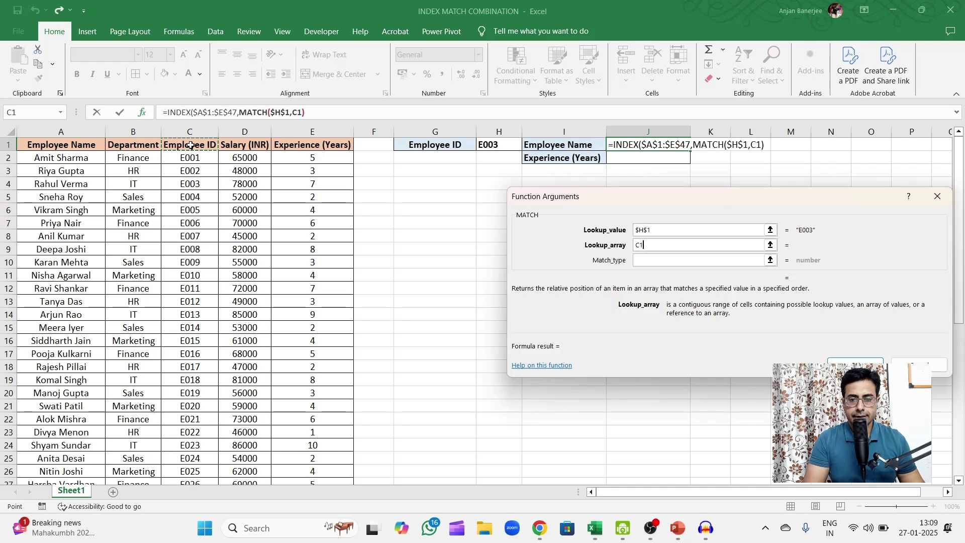
pyautogui.hotkey('ctrl', 'shift', 'Down')
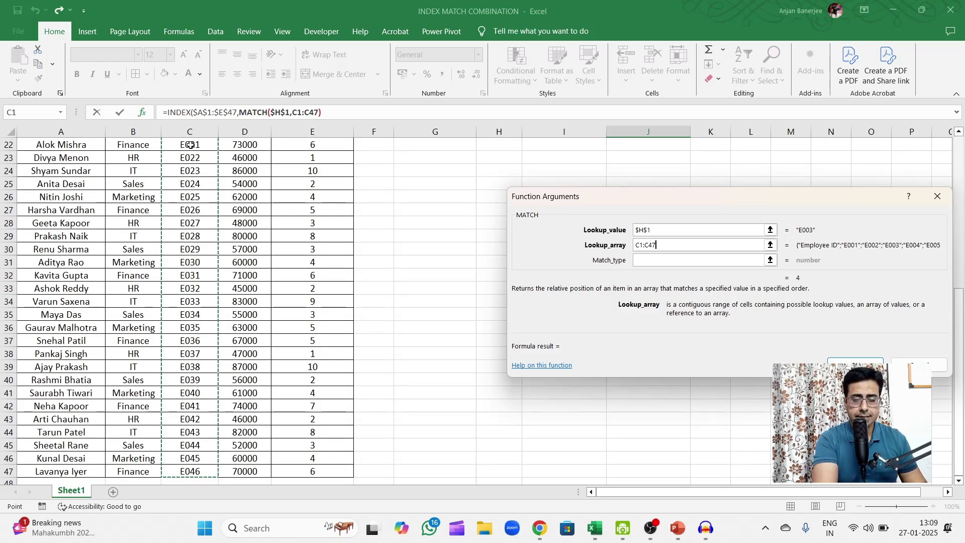
pyautogui.press('F4')
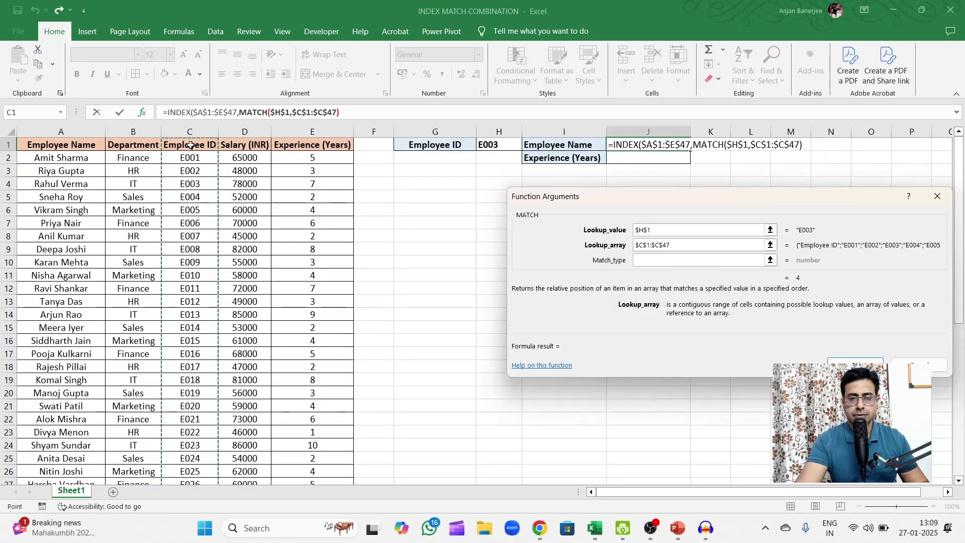
pyautogui.click(704, 260)
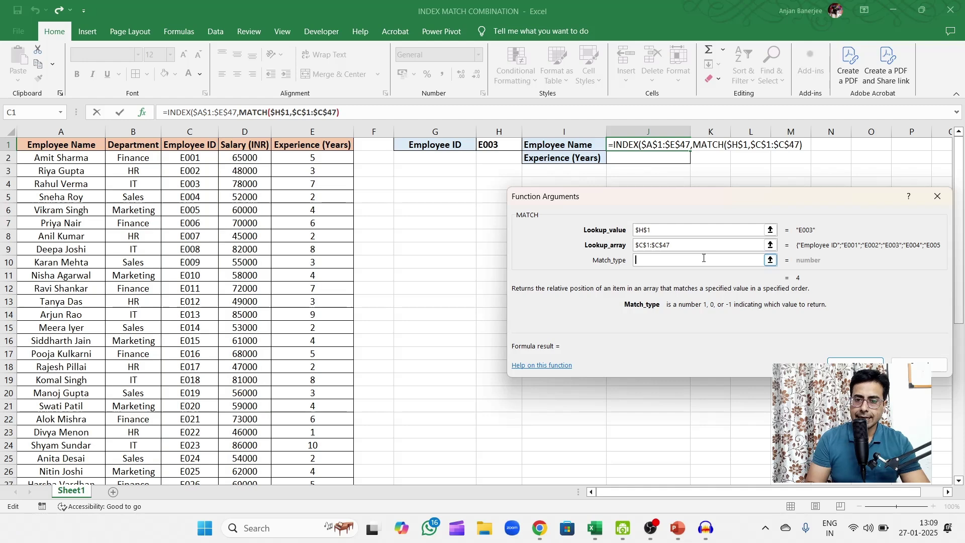
pyautogui.write('0')
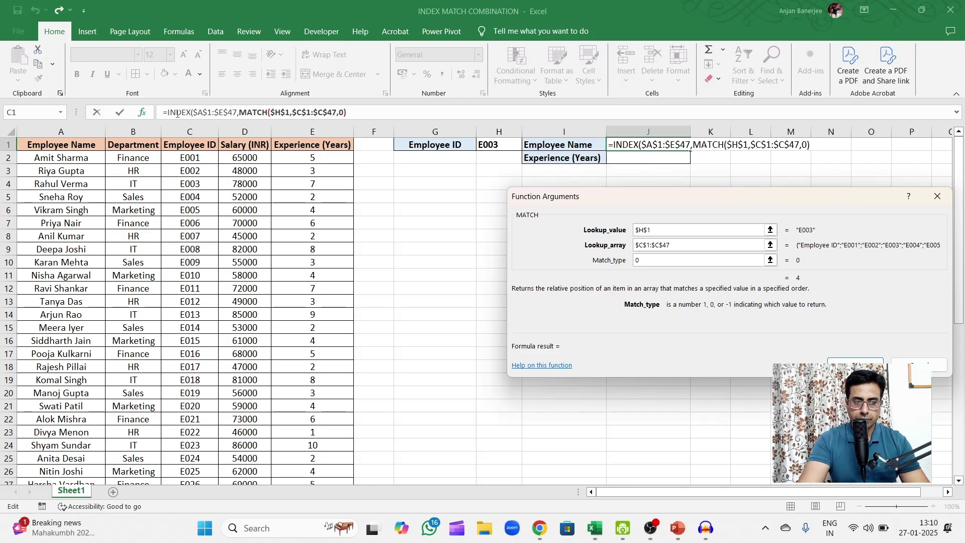
# Add a second MATCH( as INDEX's Column_num argument and bring up its arguments.
pyautogui.click(177, 113)
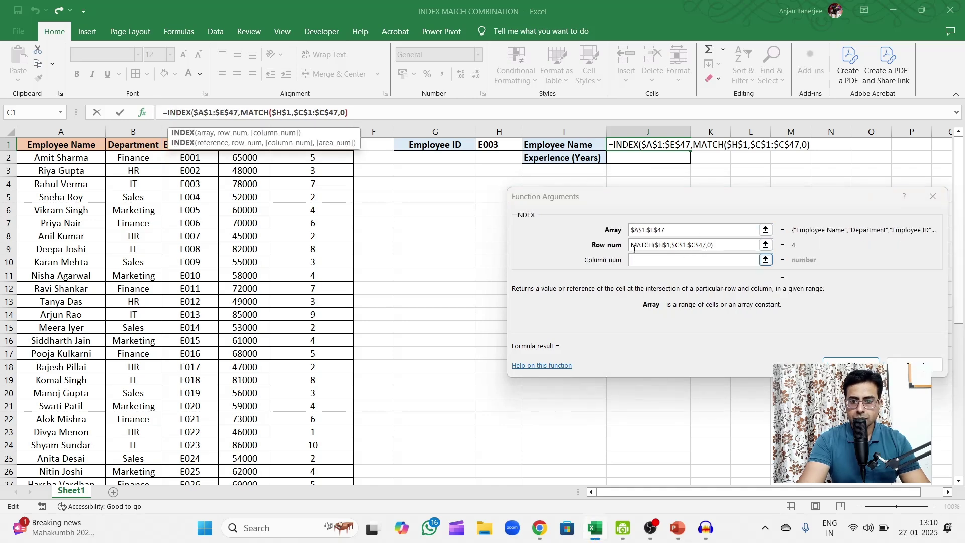
pyautogui.click(661, 247)
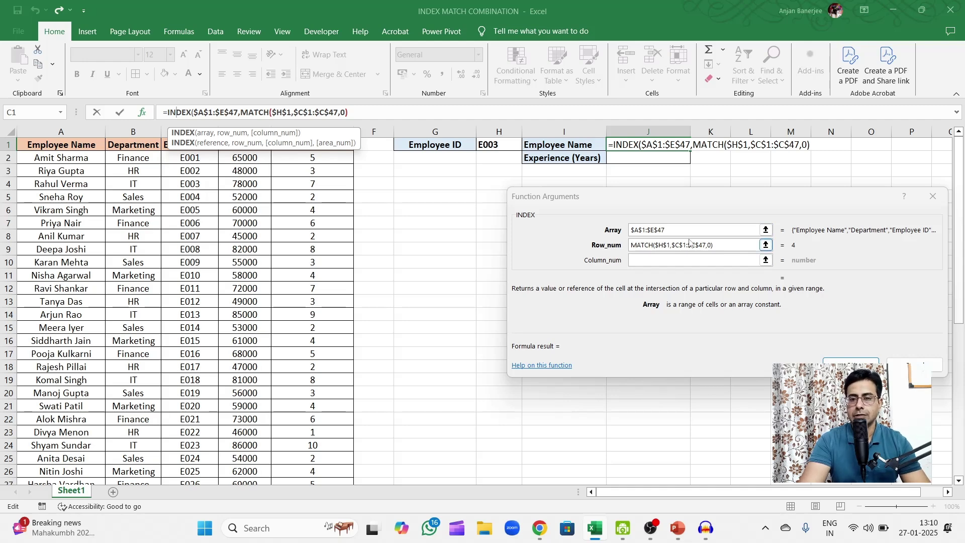
pyautogui.click(659, 260)
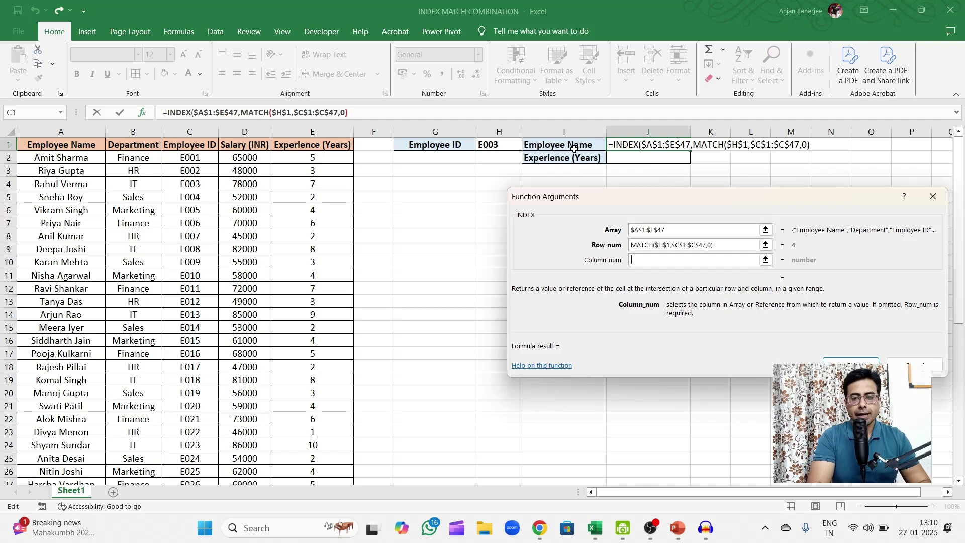
pyautogui.write('MATCH(')
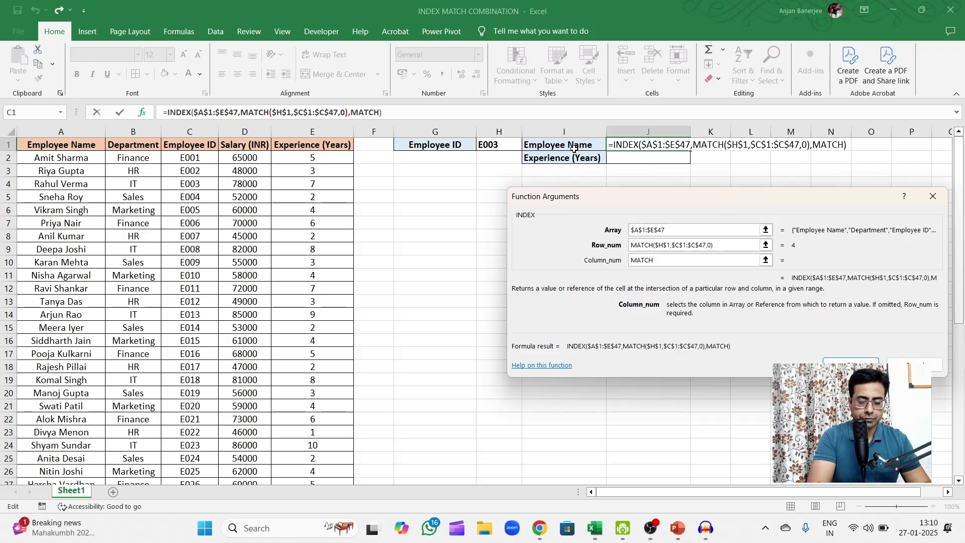
pyautogui.click(367, 113)
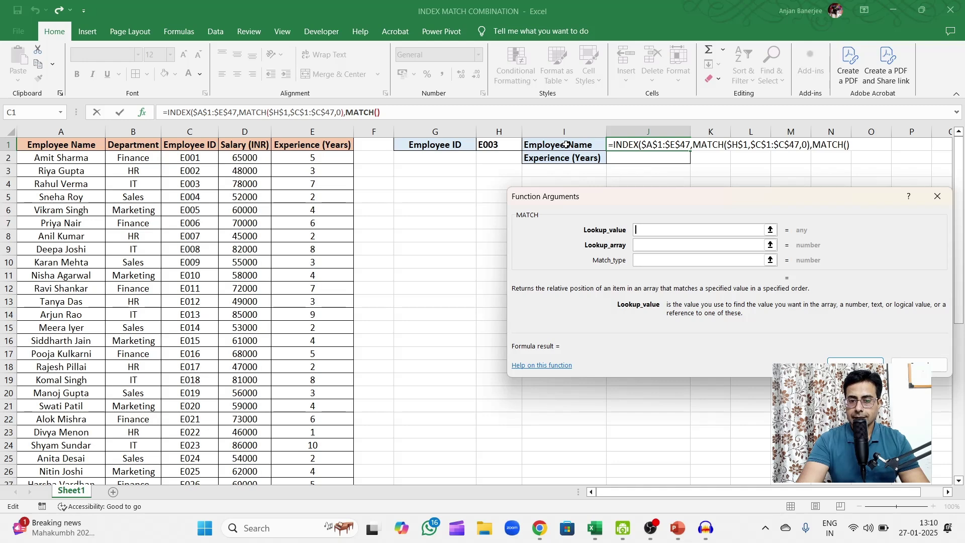
# Fill the second MATCH with lookup value I1, header range $A$1:$E$1 and match type 0.
pyautogui.click(566, 145)
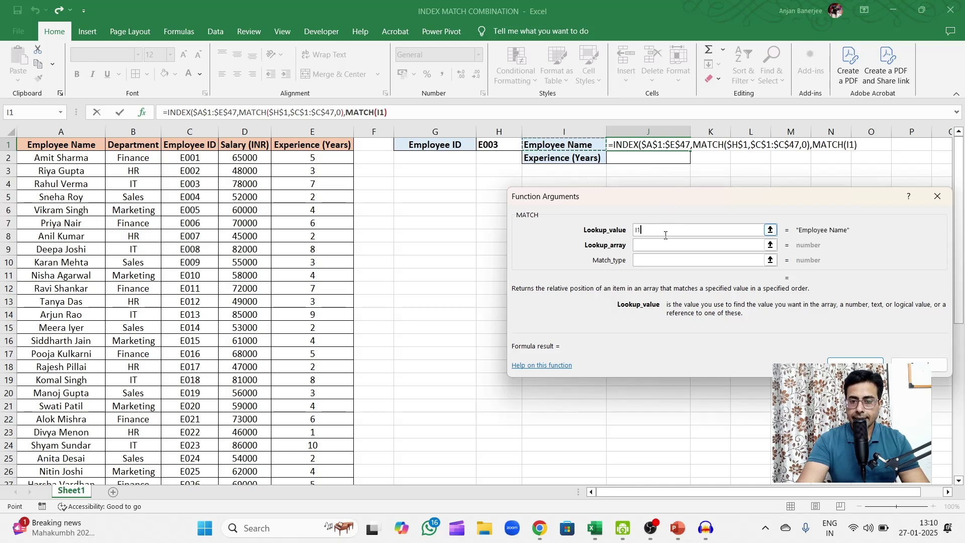
pyautogui.press('Tab')
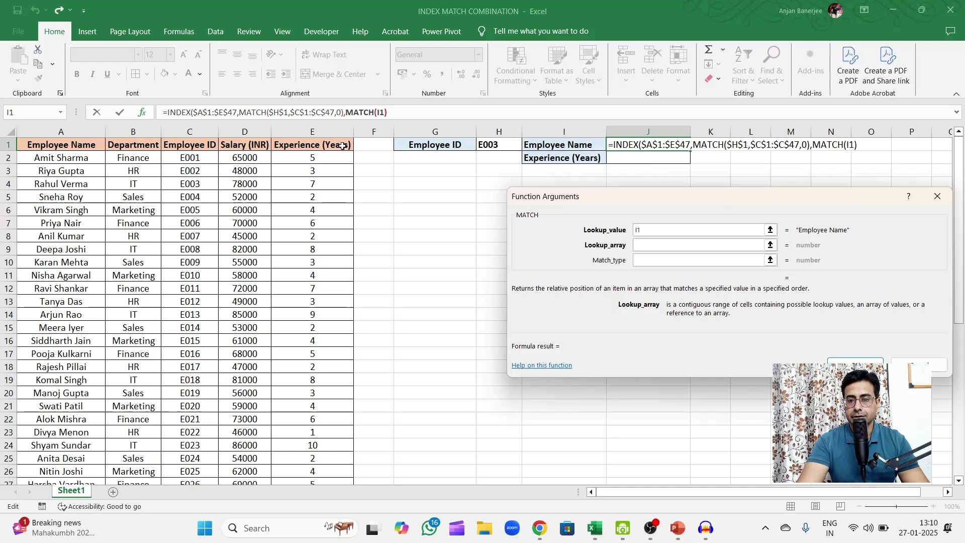
pyautogui.click(60, 146)
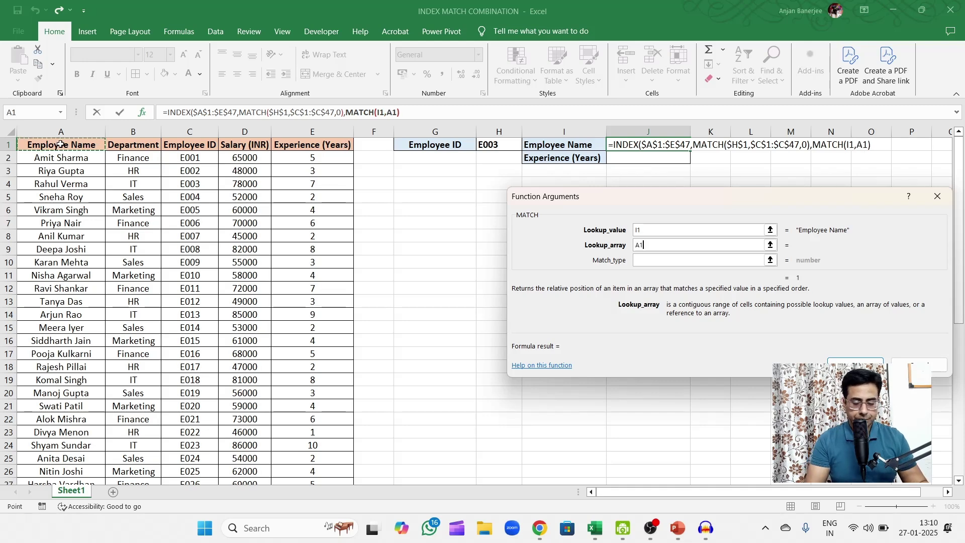
pyautogui.hotkey('shift', 'Right')
pyautogui.hotkey('shift', 'Right')
pyautogui.hotkey('shift', 'Right')
pyautogui.hotkey('shift', 'Right')
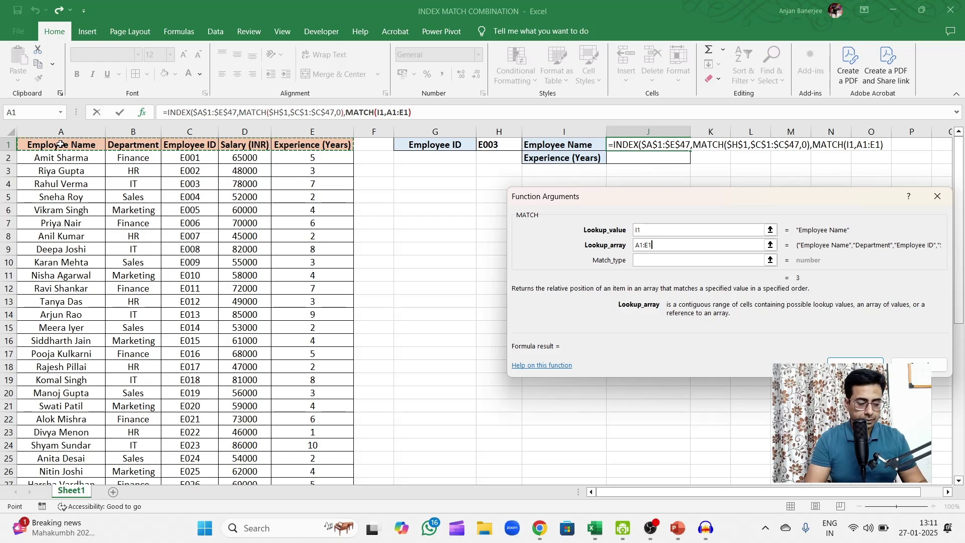
pyautogui.press('F4')
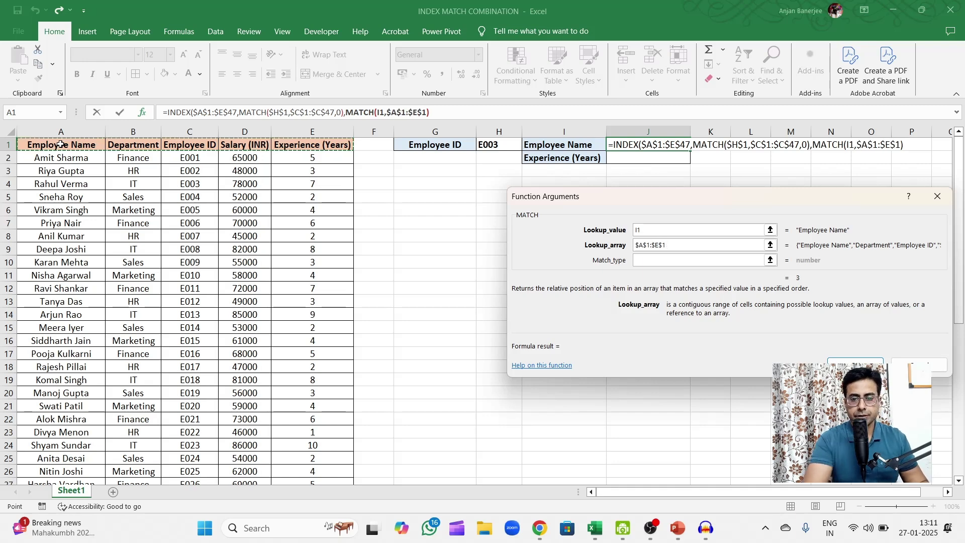
pyautogui.click(678, 257)
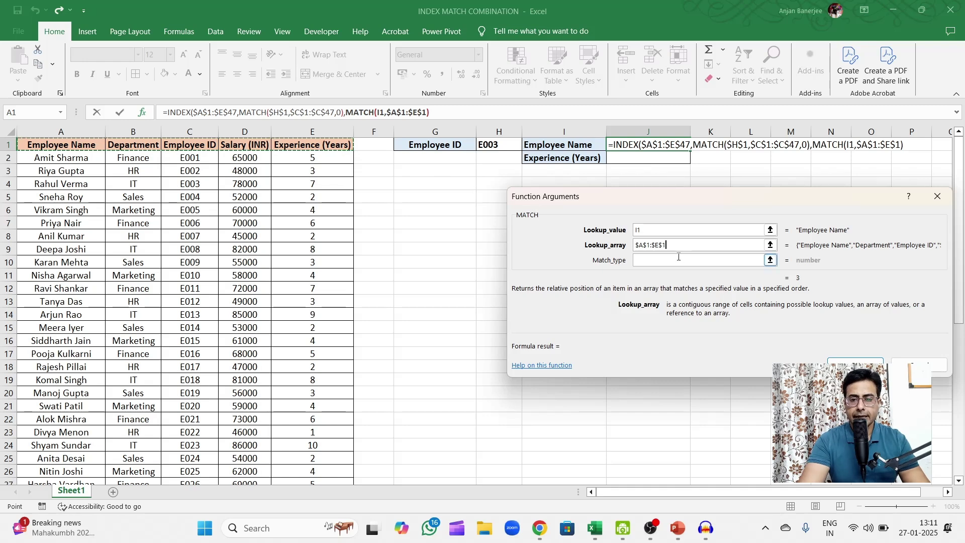
pyautogui.write('0')
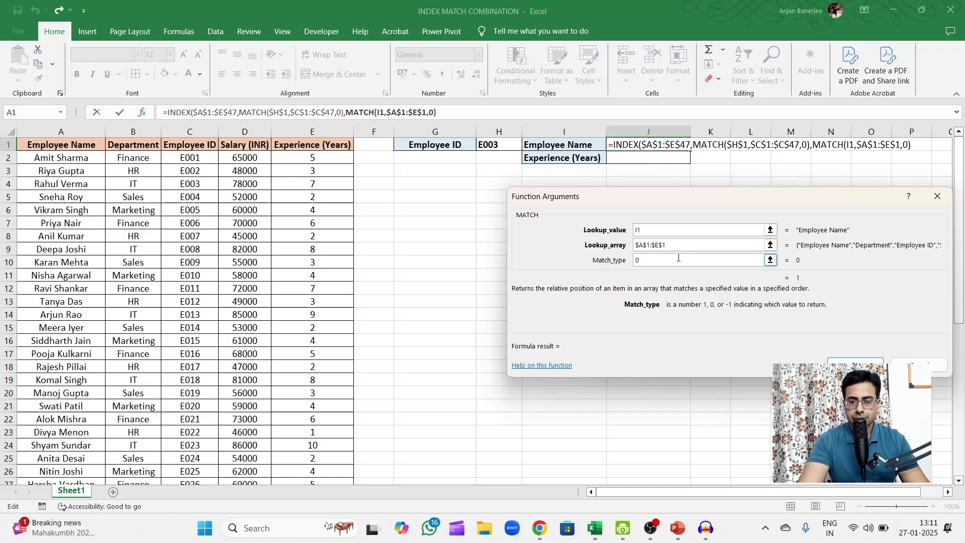
pyautogui.click(176, 112)
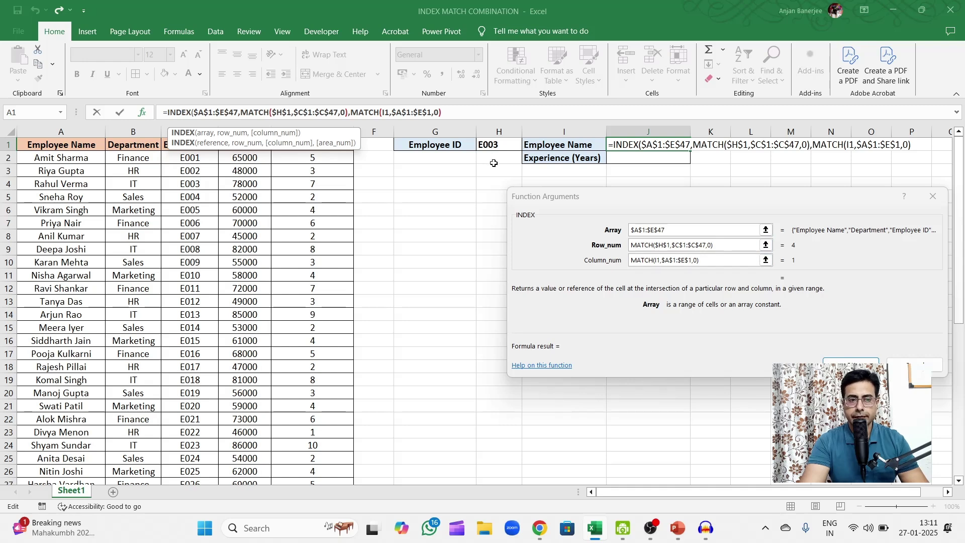
# Close the formula with ')' and commit it, checking J1 shows E003's name from row 4.
pyautogui.click(478, 114)
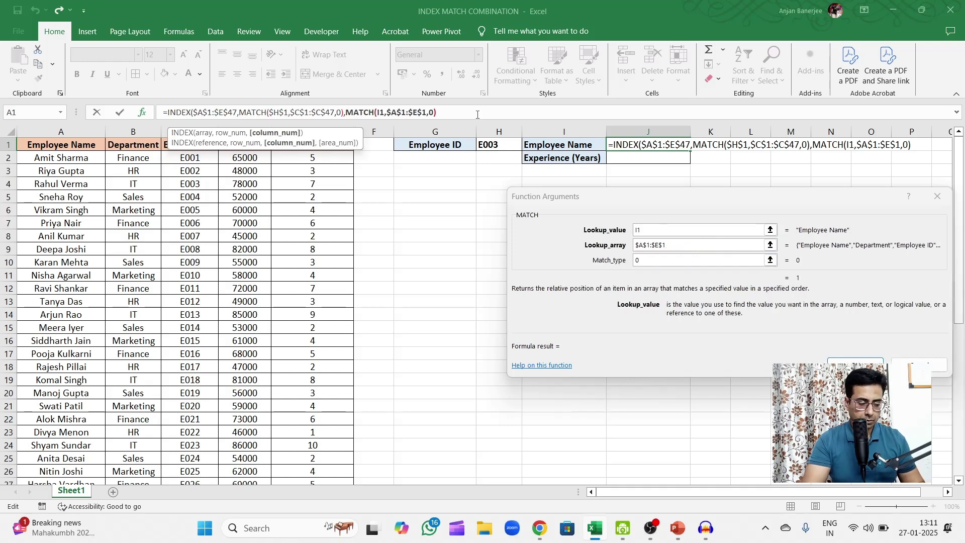
pyautogui.write(')')
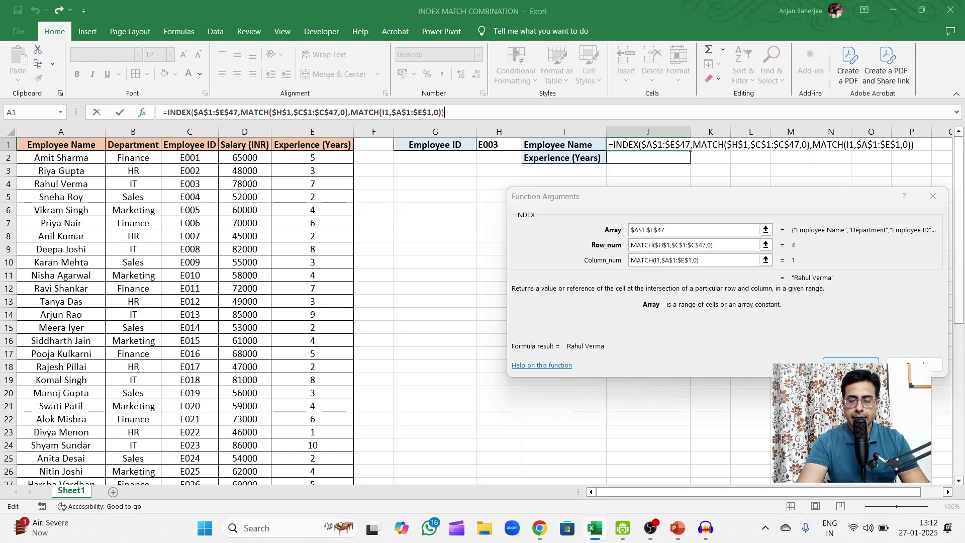
pyautogui.press('Return')
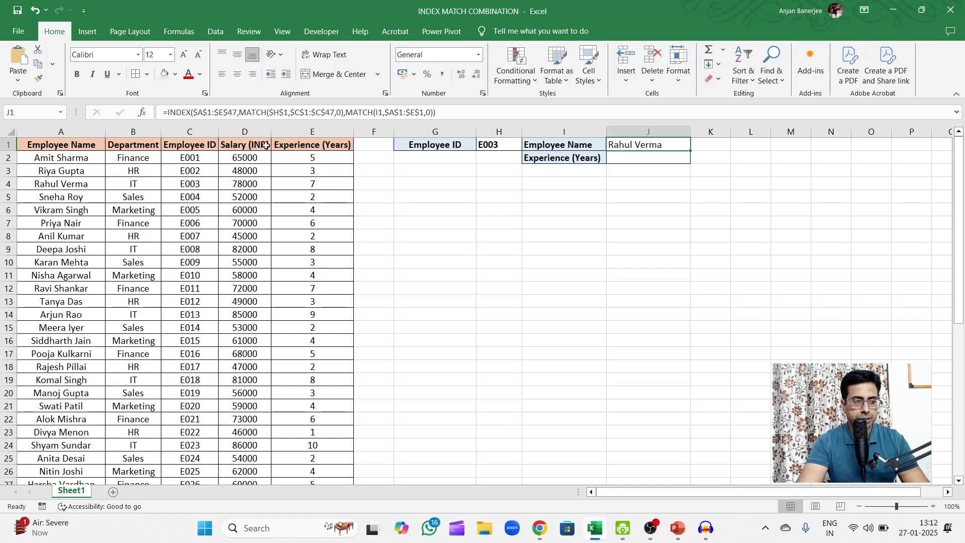
pyautogui.moveTo(38, 186); pyautogui.dragTo(304, 186)
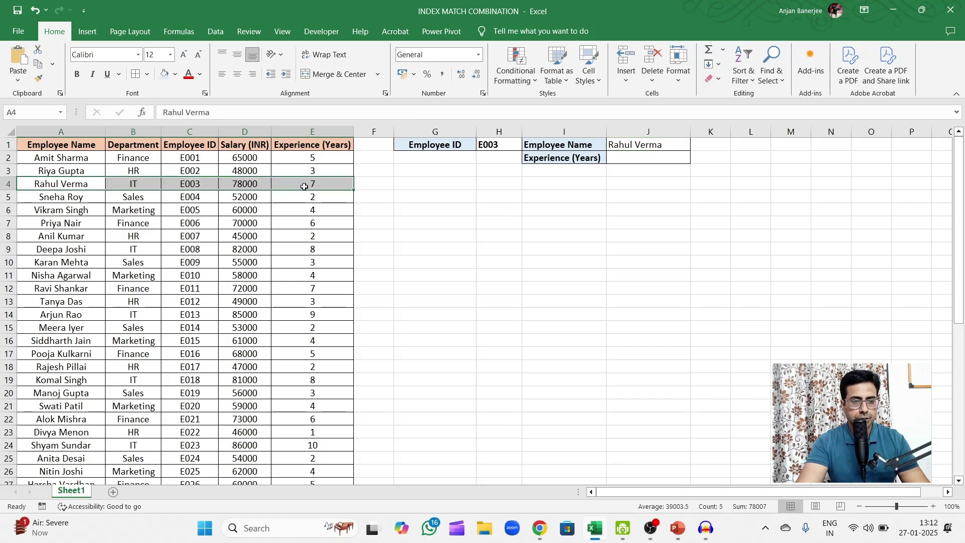
pyautogui.click(673, 146)
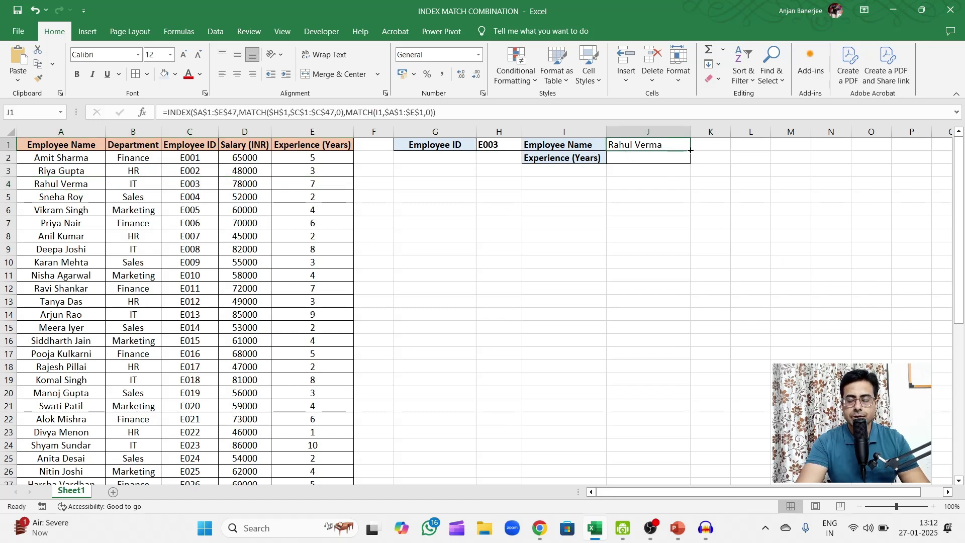
# Copy J1's formula into J2 and confirm its inner MATCH uses I2, so J2 returns 7.
pyautogui.moveTo(690, 150); pyautogui.dragTo(691, 166)
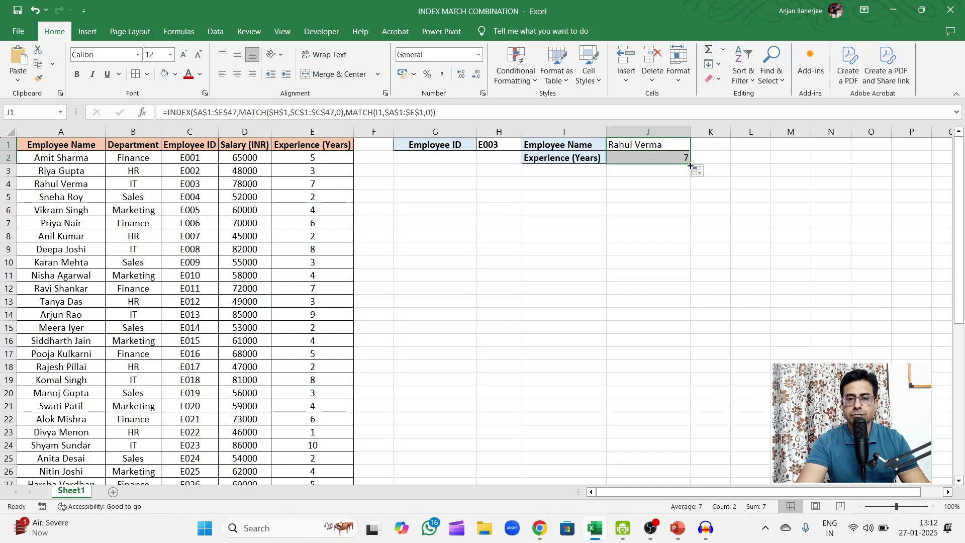
pyautogui.moveTo(65, 187); pyautogui.dragTo(309, 187)
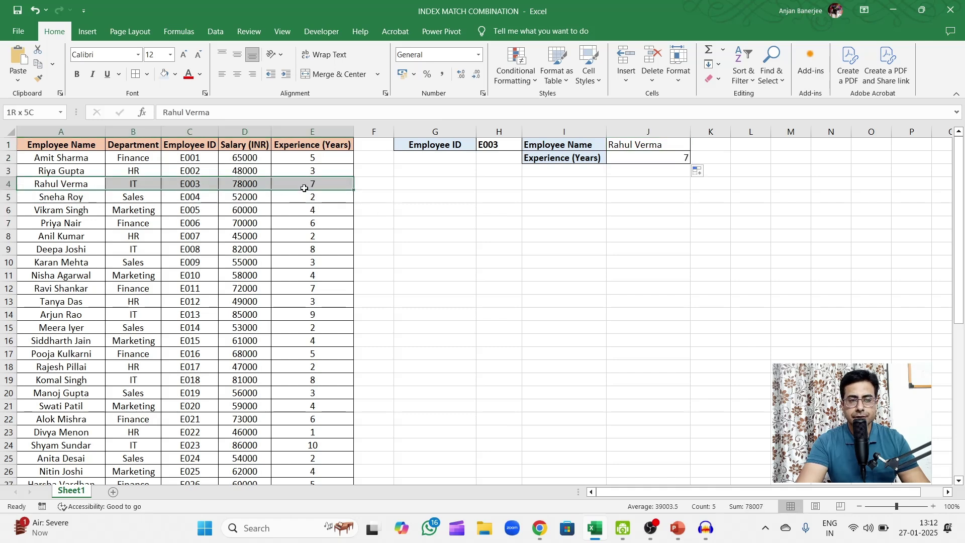
pyautogui.doubleClick(637, 155)
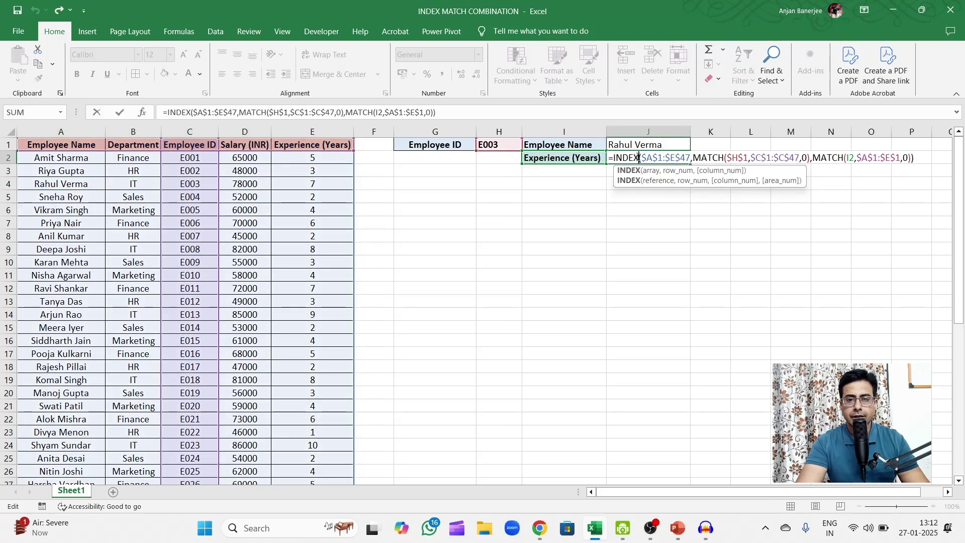
pyautogui.click(180, 113)
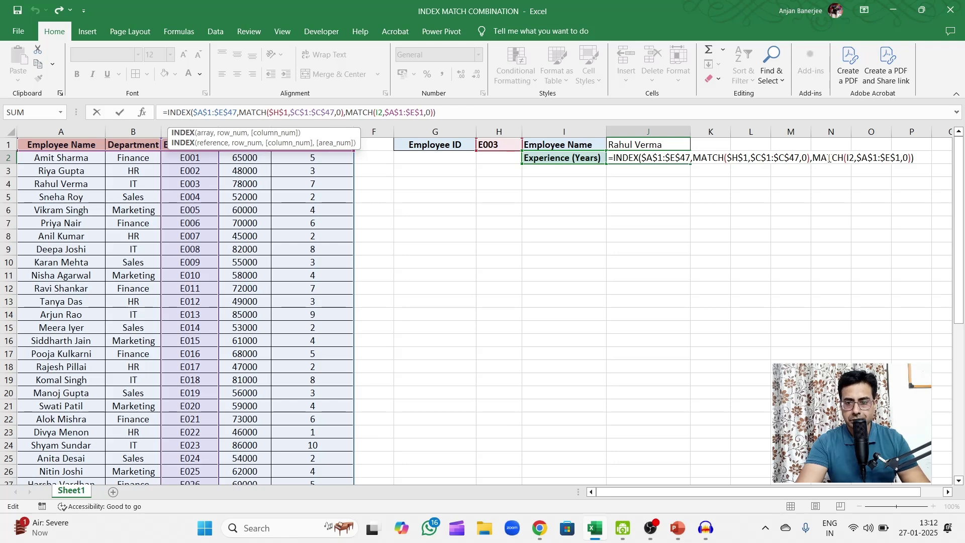
pyautogui.click(829, 158)
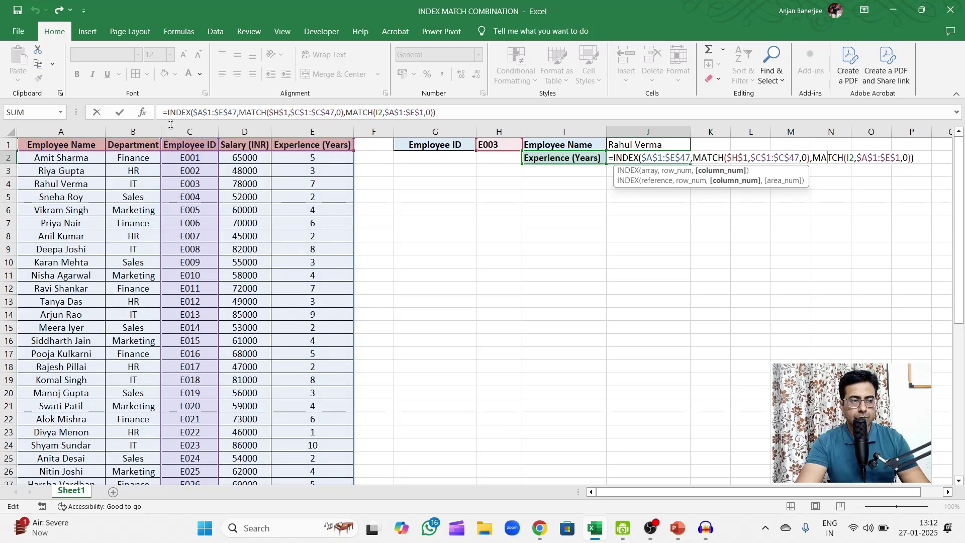
pyautogui.click(142, 112)
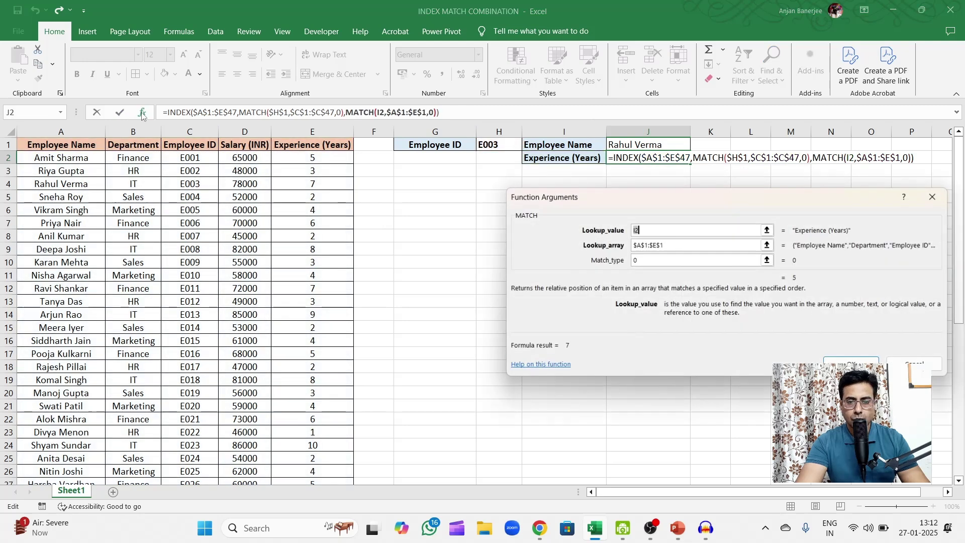
pyautogui.click(650, 230)
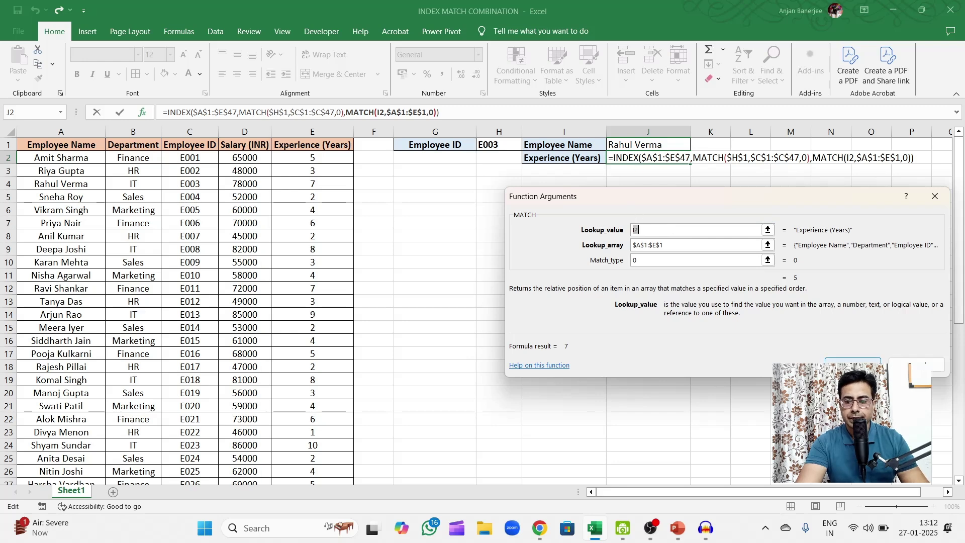
pyautogui.click(854, 364)
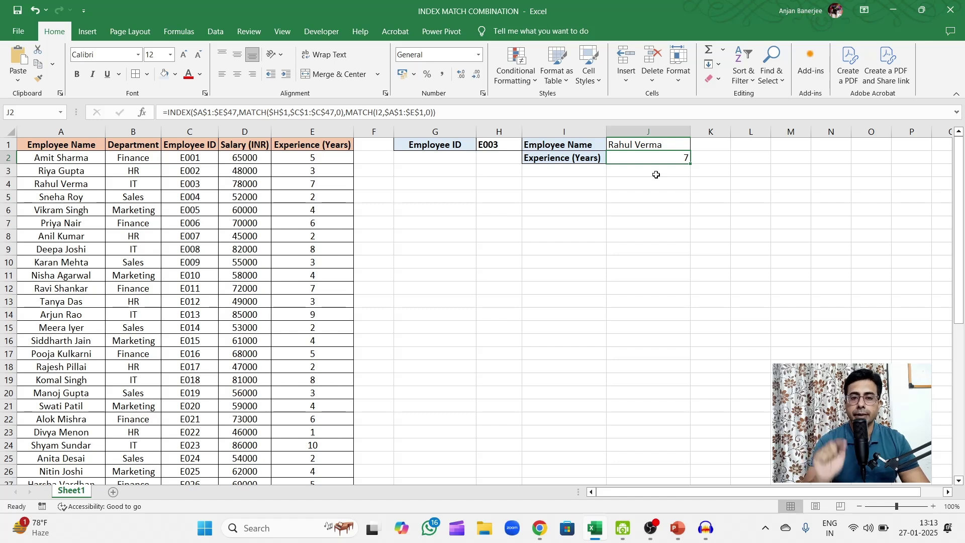
# Label I3 'Department' and fill J2's formula down to J3 so it returns IT.
pyautogui.click(580, 171)
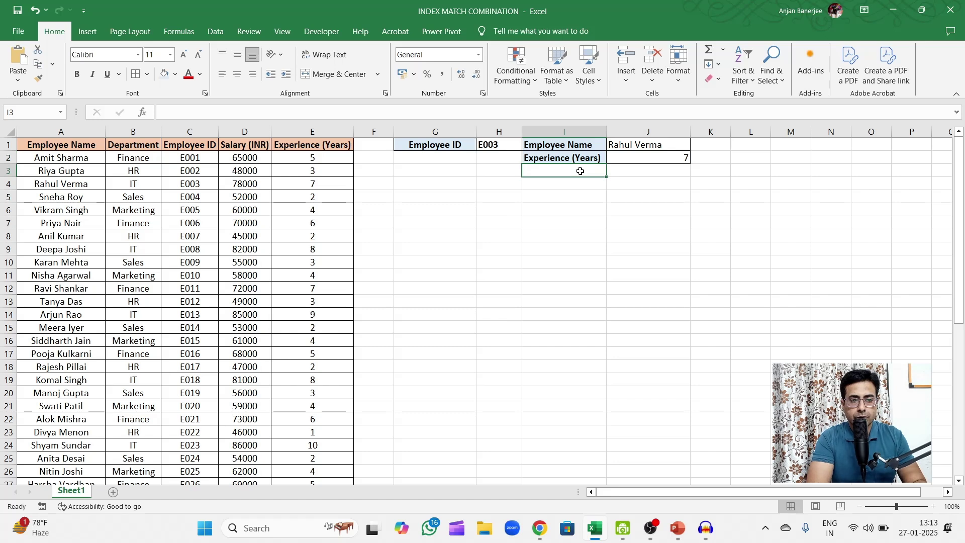
pyautogui.write('dE')
pyautogui.press('BackSpace')
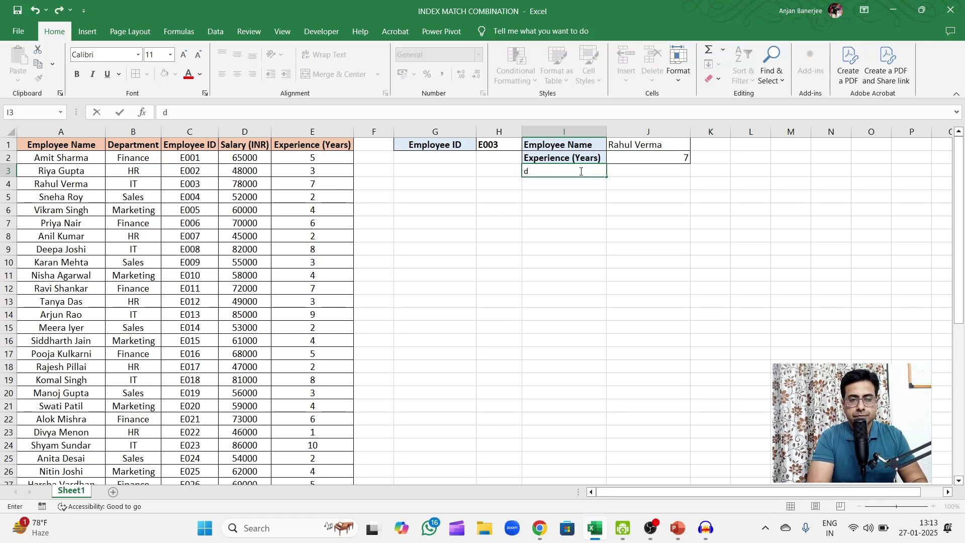
pyautogui.write('Department')
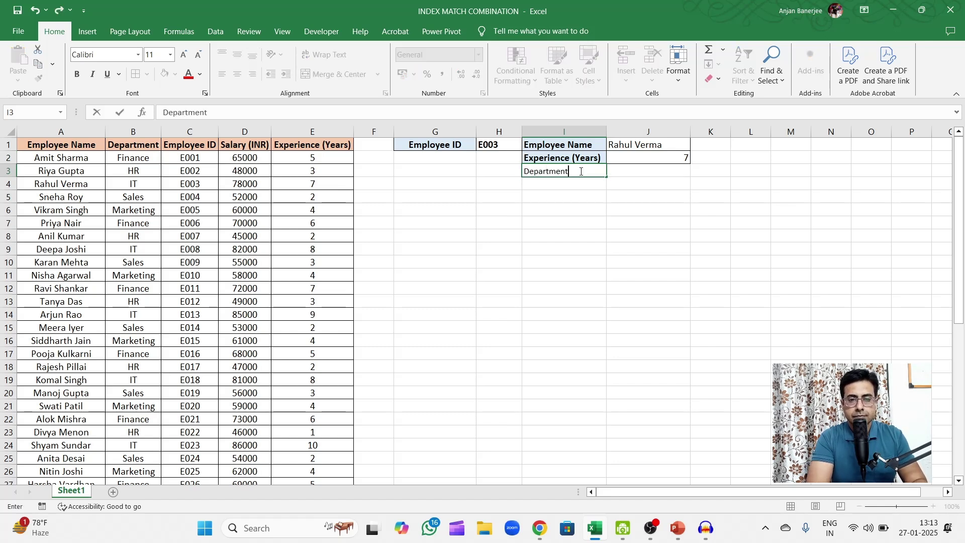
pyautogui.press('Tab')
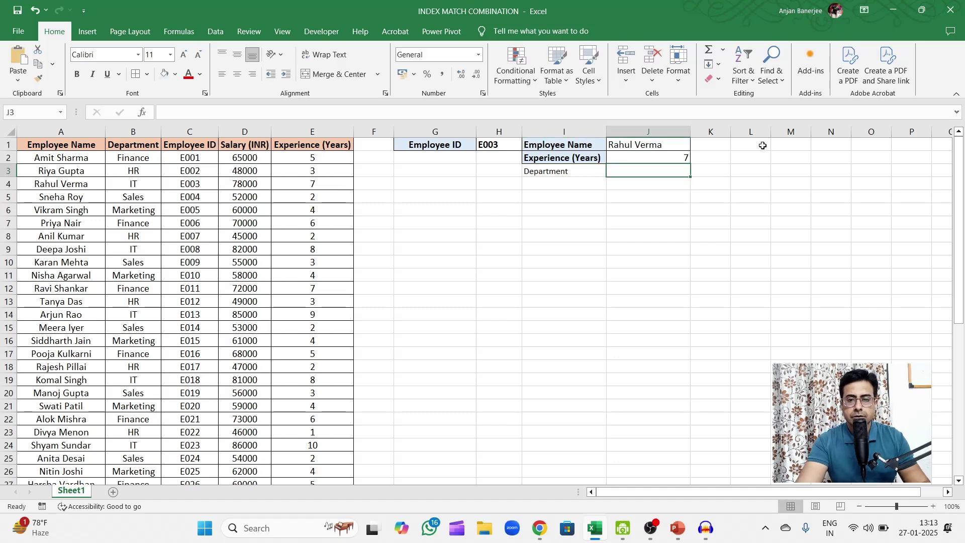
pyautogui.click(681, 156)
pyautogui.moveTo(693, 162); pyautogui.dragTo(693, 176)
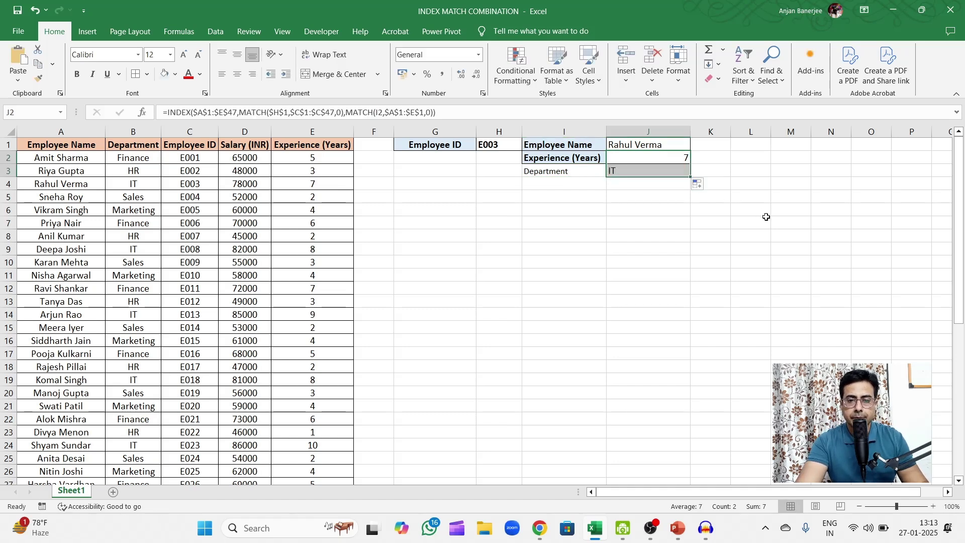
pyautogui.click(628, 172)
# Copy I2's bold formatting onto I3 and centre the results in J1:J3.
pyautogui.click(572, 157)
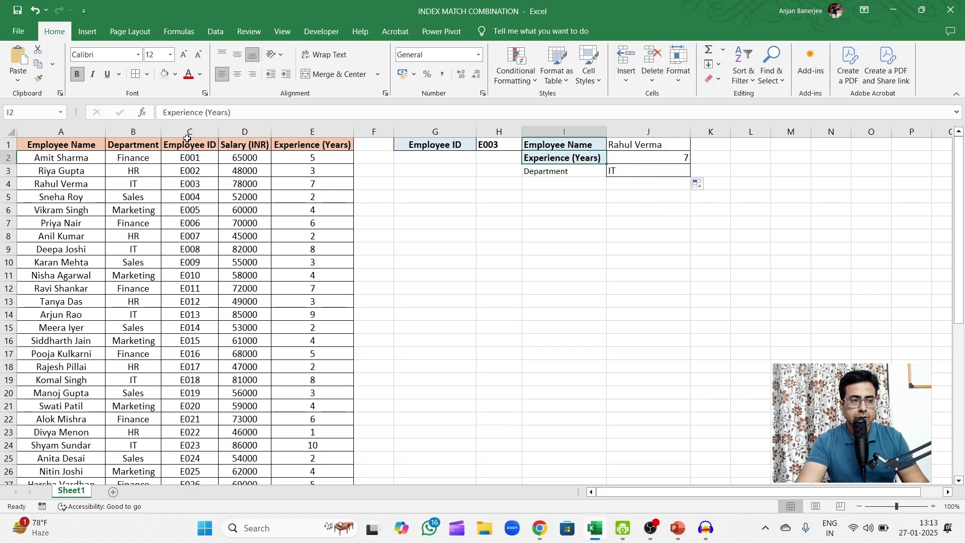
pyautogui.click(39, 78)
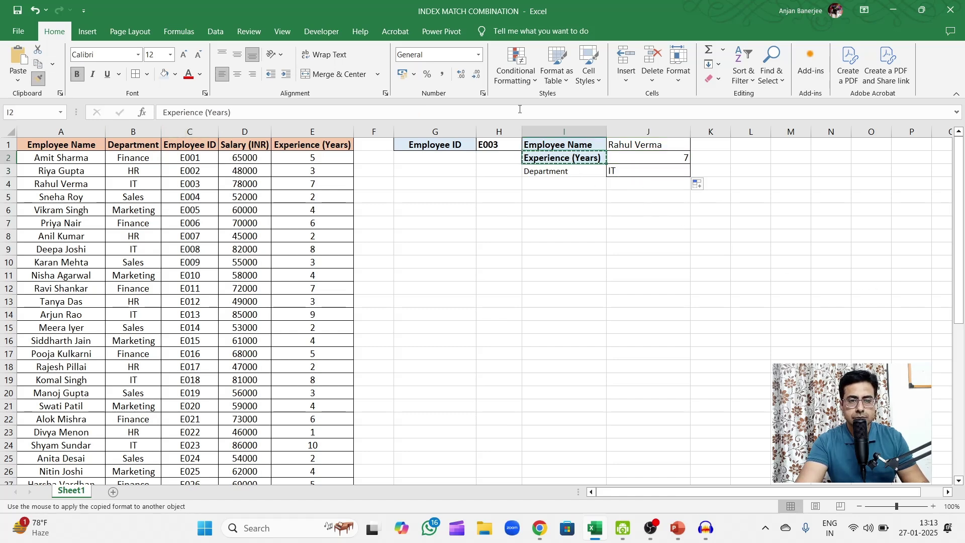
pyautogui.click(571, 171)
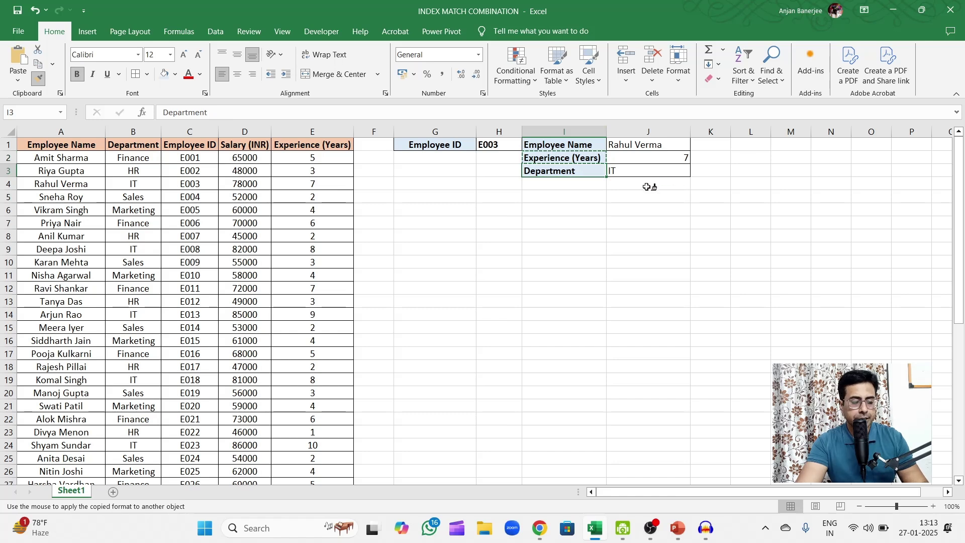
pyautogui.press('Escape')
pyautogui.click(646, 146)
pyautogui.moveTo(646, 146); pyautogui.dragTo(643, 170)
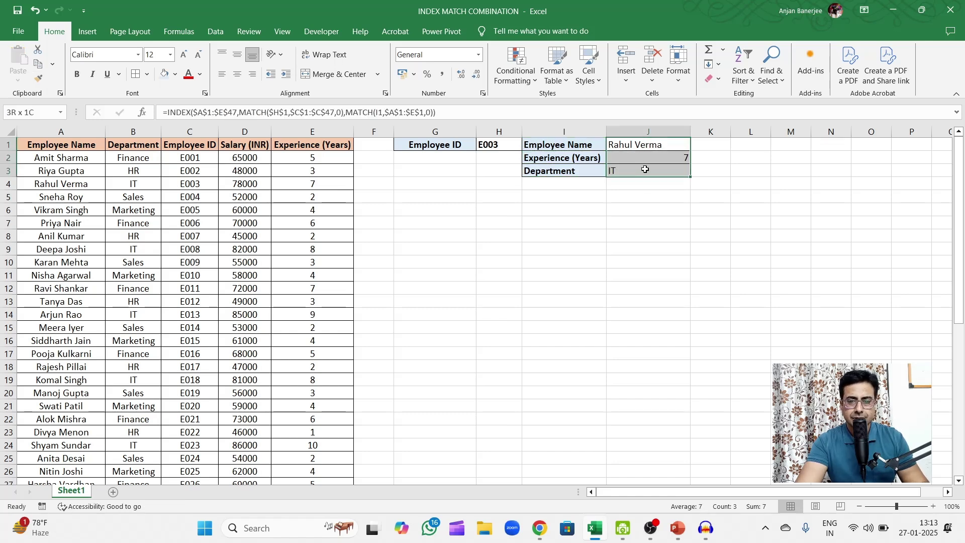
pyautogui.click(237, 74)
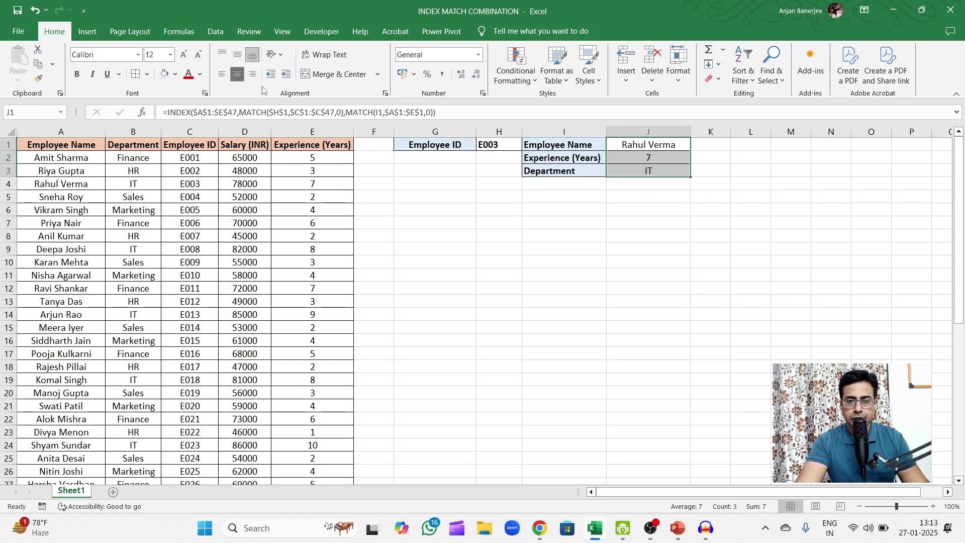
pyautogui.click(752, 168)
# Switch H1's Employee ID to E005 and select that employee's table row to verify 4 years and Marketing.
pyautogui.click(490, 146)
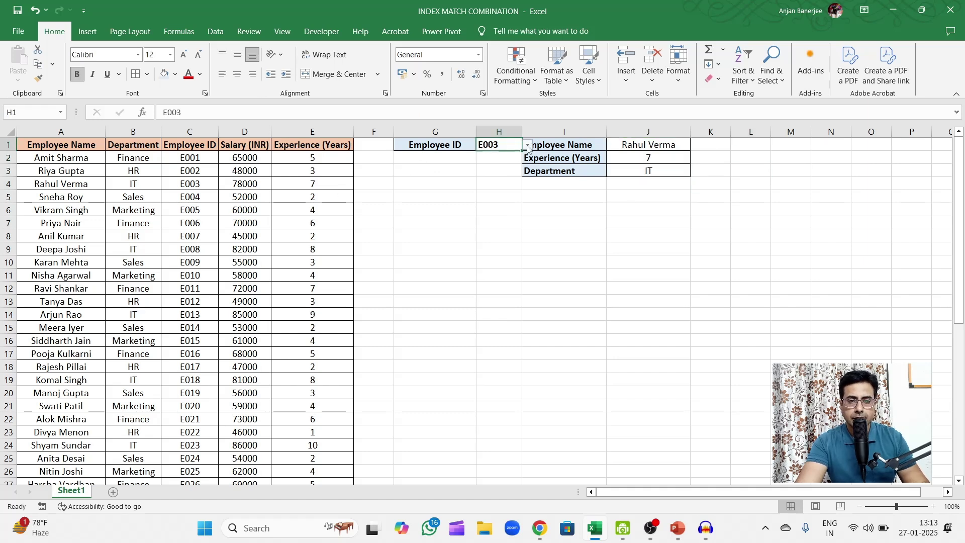
pyautogui.click(527, 146)
pyautogui.click(506, 173)
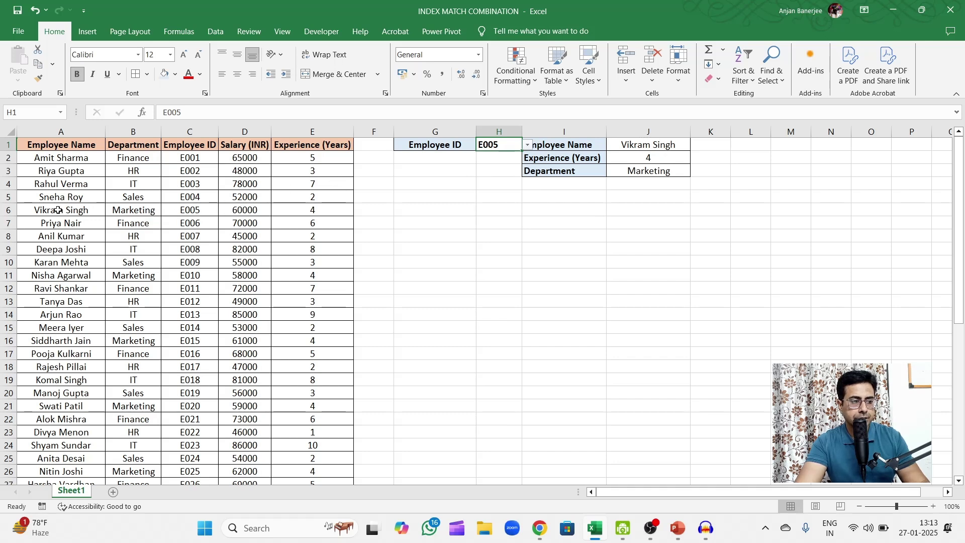
pyautogui.moveTo(59, 210); pyautogui.dragTo(307, 207)
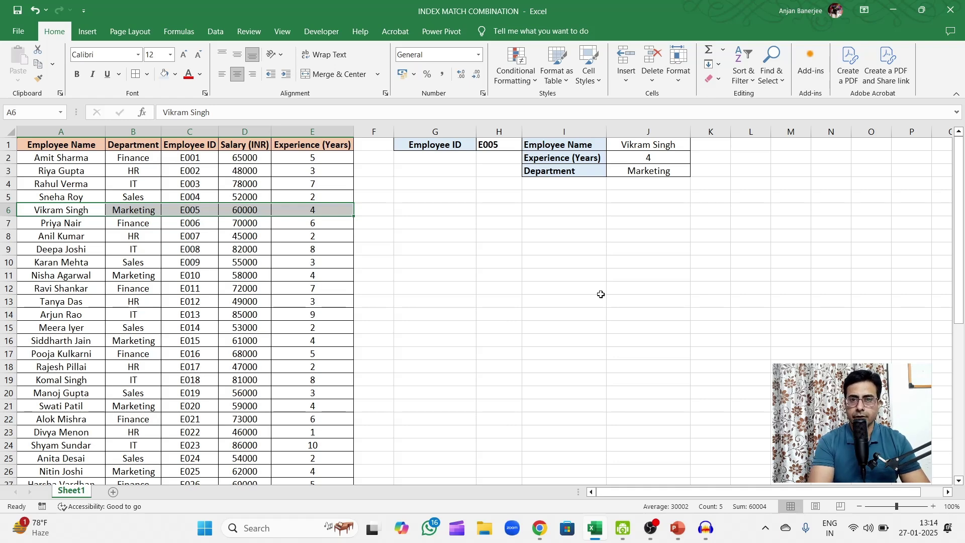
pyautogui.hotkey('alt', 'Tab')
pyautogui.scroll(-15, 611, 333)
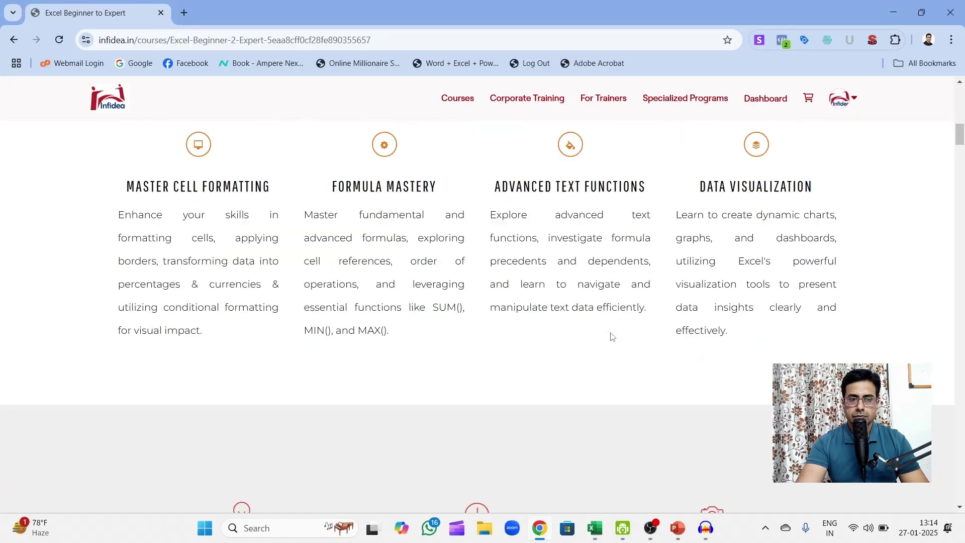
pyautogui.scroll(-20, 611, 334)
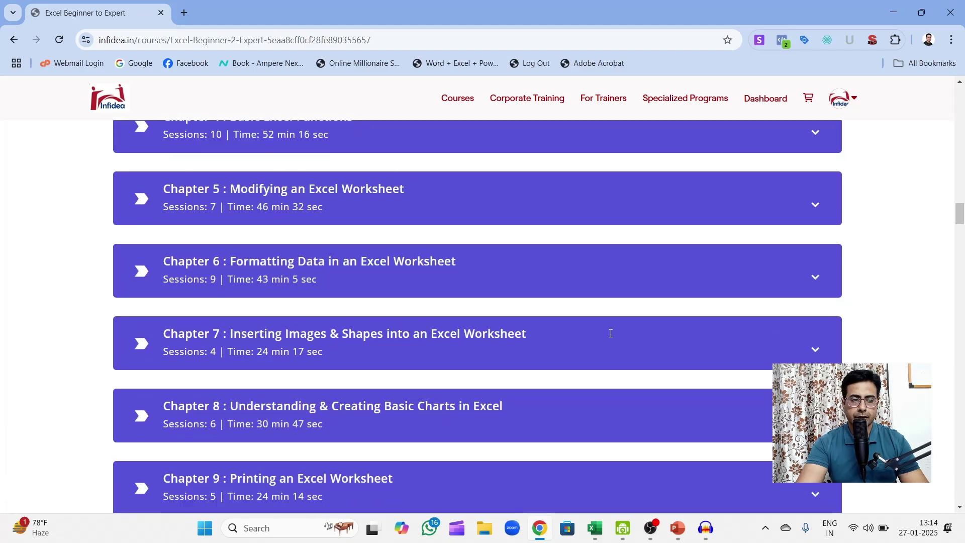
pyautogui.scroll(-15, 611, 333)
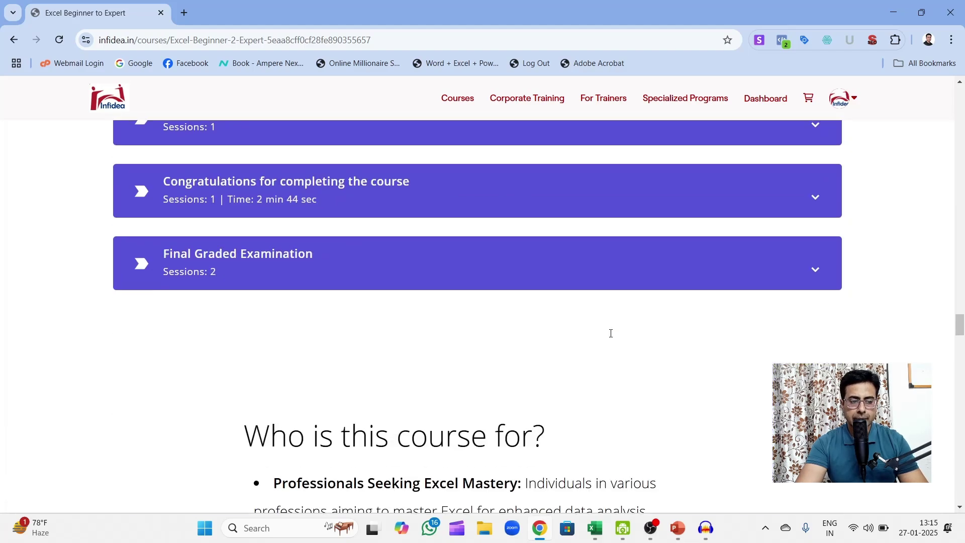
pyautogui.scroll(6, 610, 333)
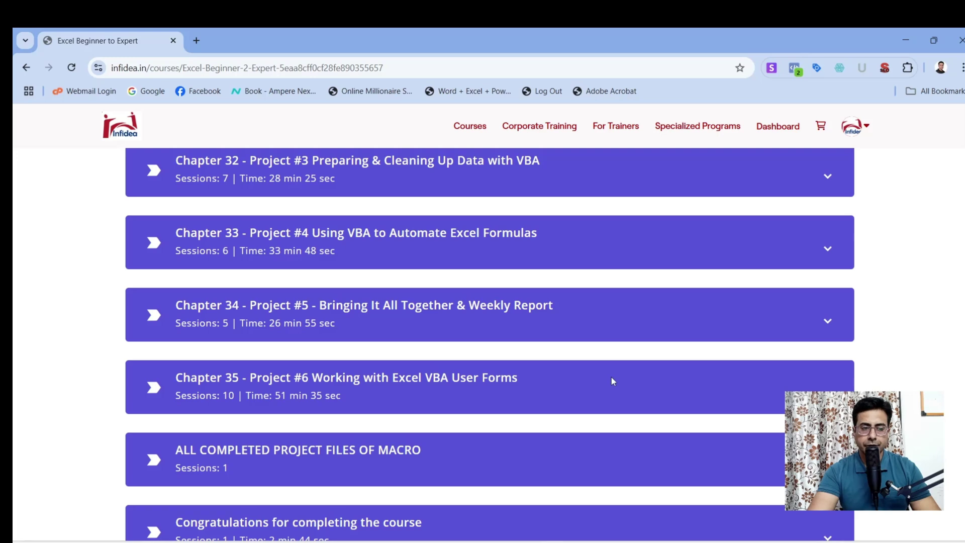
pyautogui.scroll(10, 612, 381)
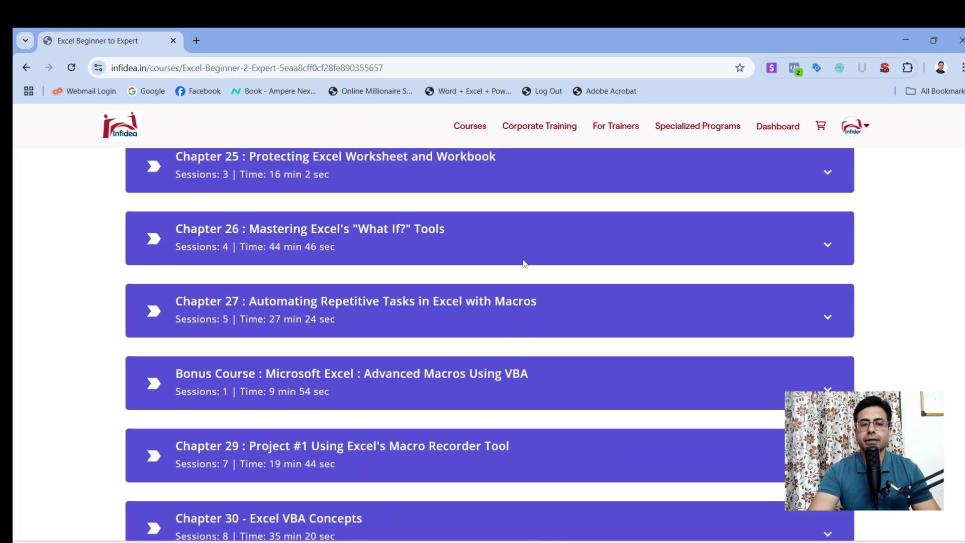
pyautogui.scroll(7, 533, 253)
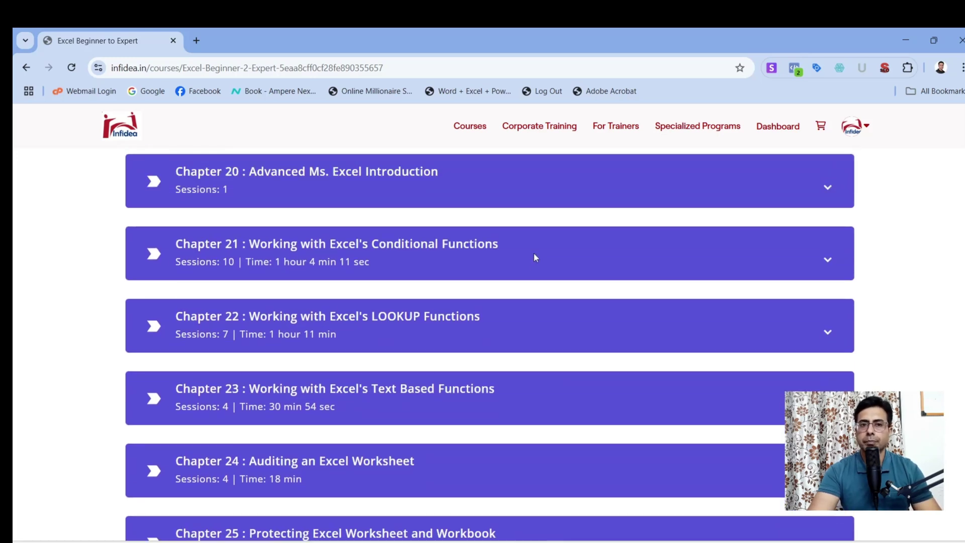
pyautogui.scroll(3, 534, 256)
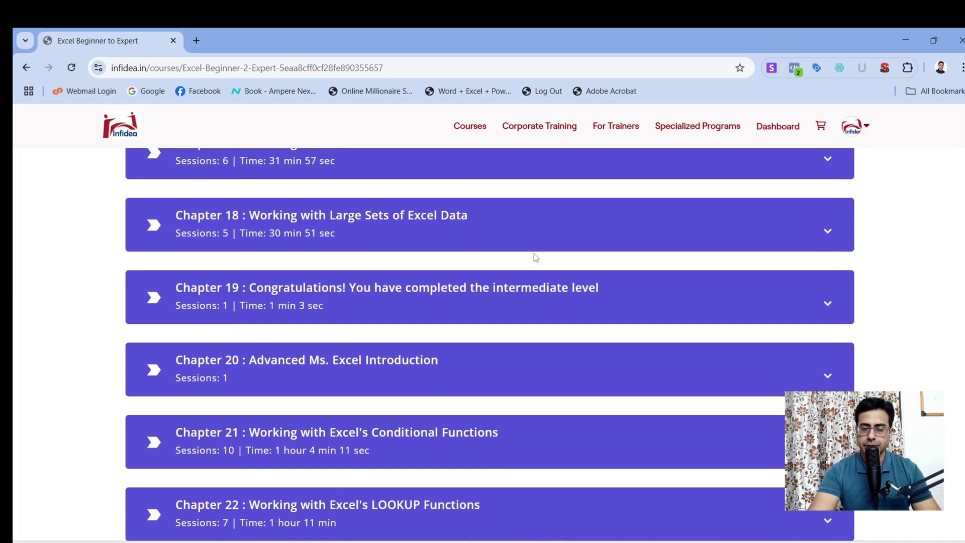